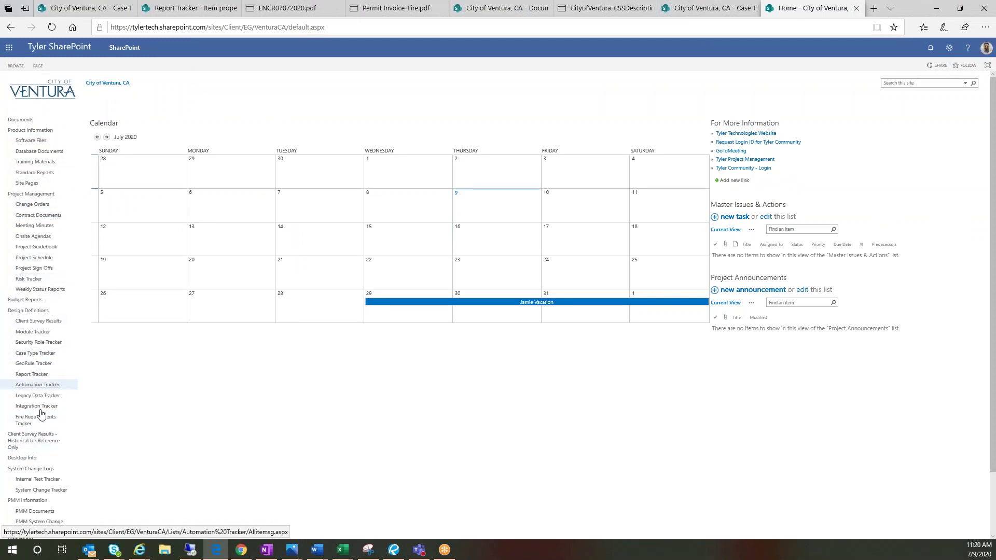
Switch to EnerGov, search for "inspection" and open the Inspection Type setup from the results.
scroll(37, 407, down, 2)
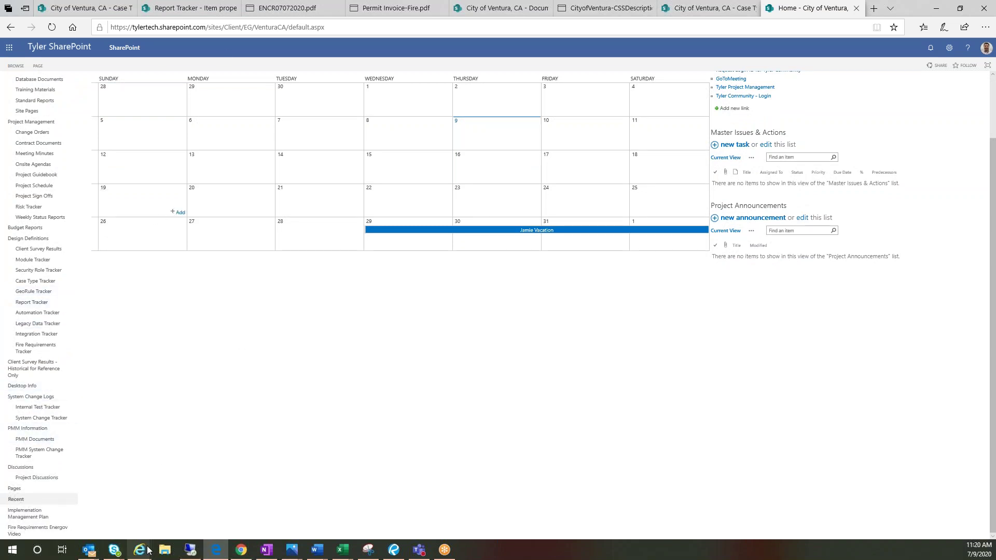
mouse_move(139, 550)
click(111, 515)
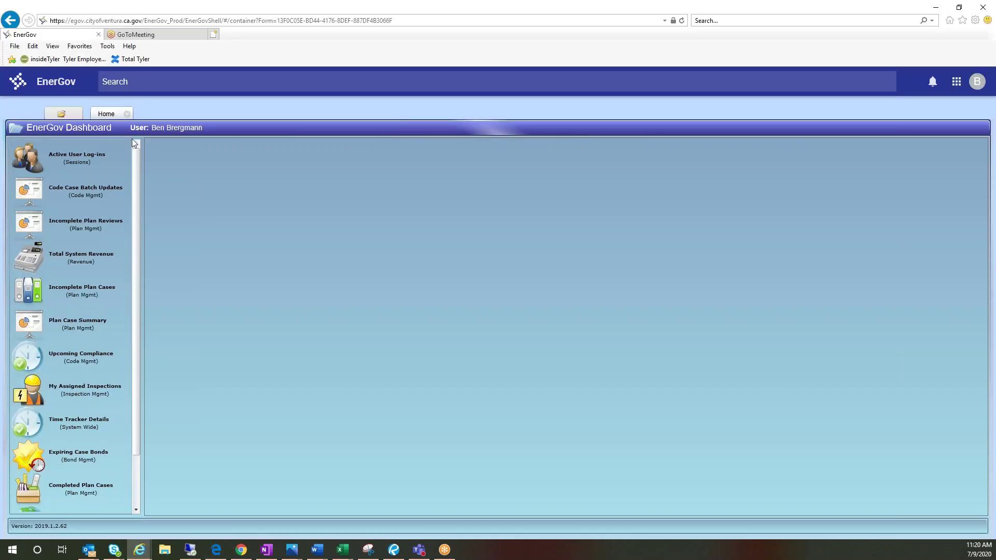
click(130, 78)
text(insp)
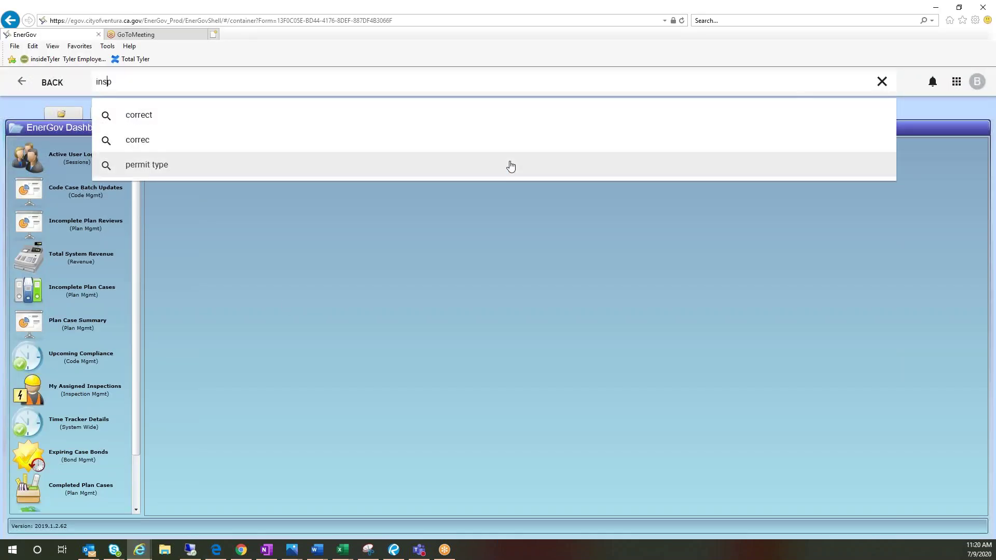
text(ection)
key(Return)
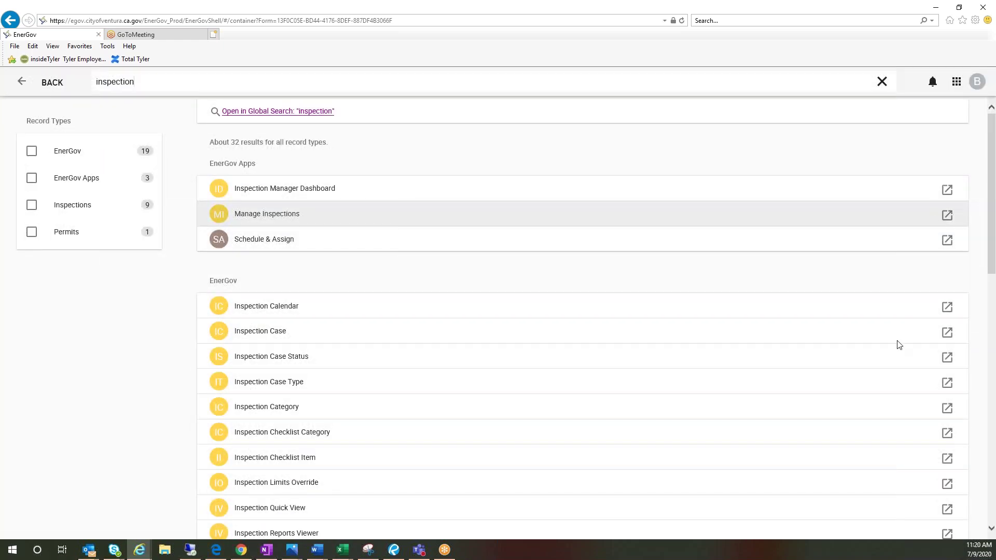
scroll(842, 407, down, 3)
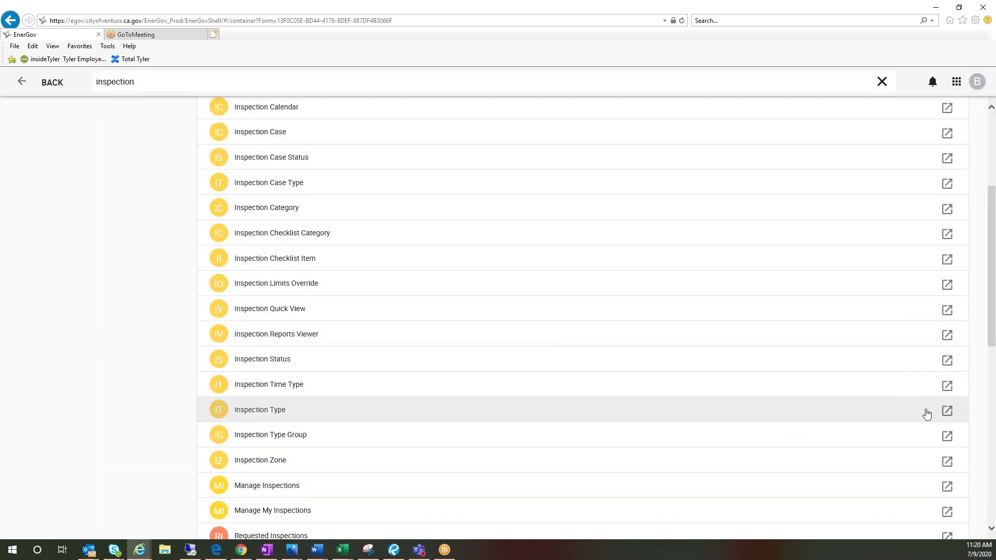
click(947, 413)
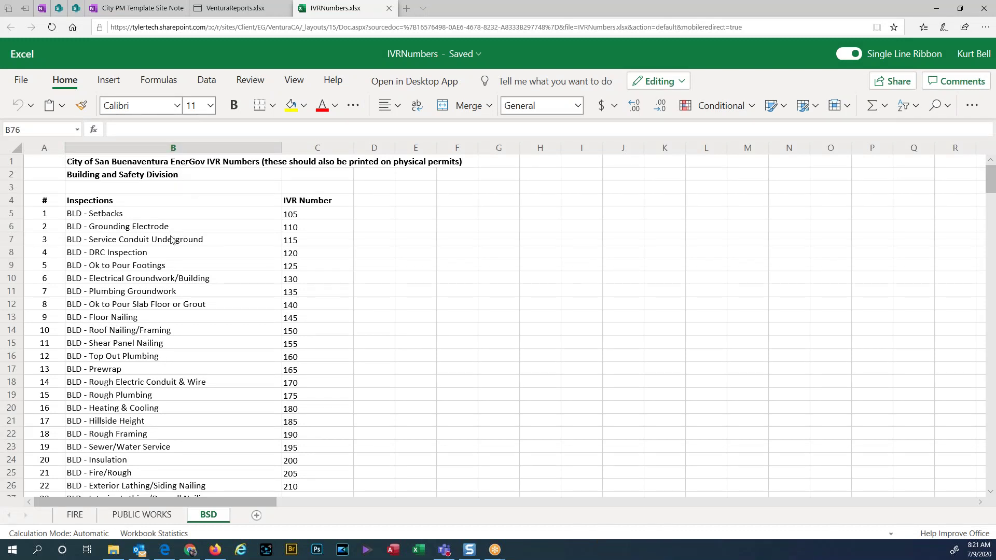
Look through the Building and Safety inspections and their IVR numbers on the BSD sheet of IVRNumbers.xlsx.
scroll(199, 281, down, 2)
scroll(199, 280, down, 3)
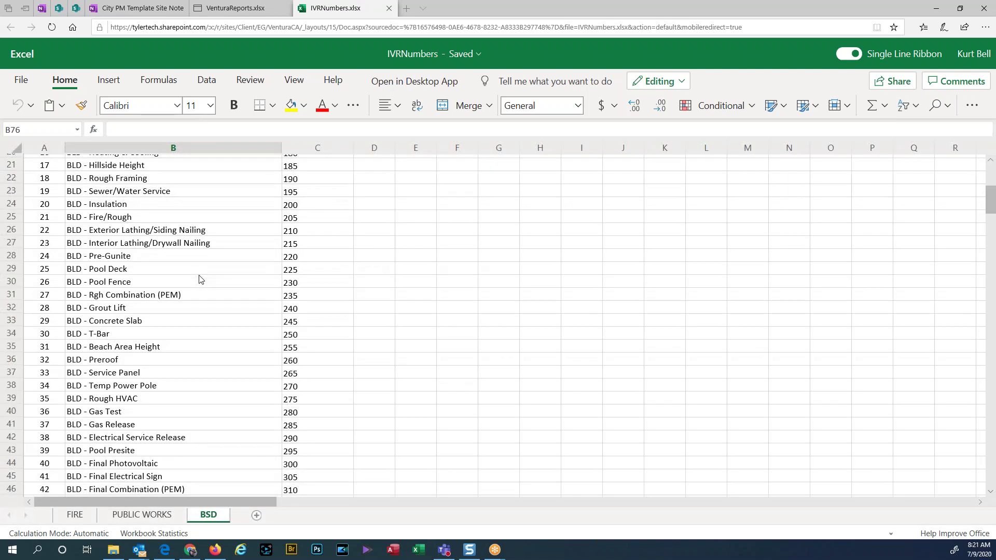
scroll(201, 280, down, 1)
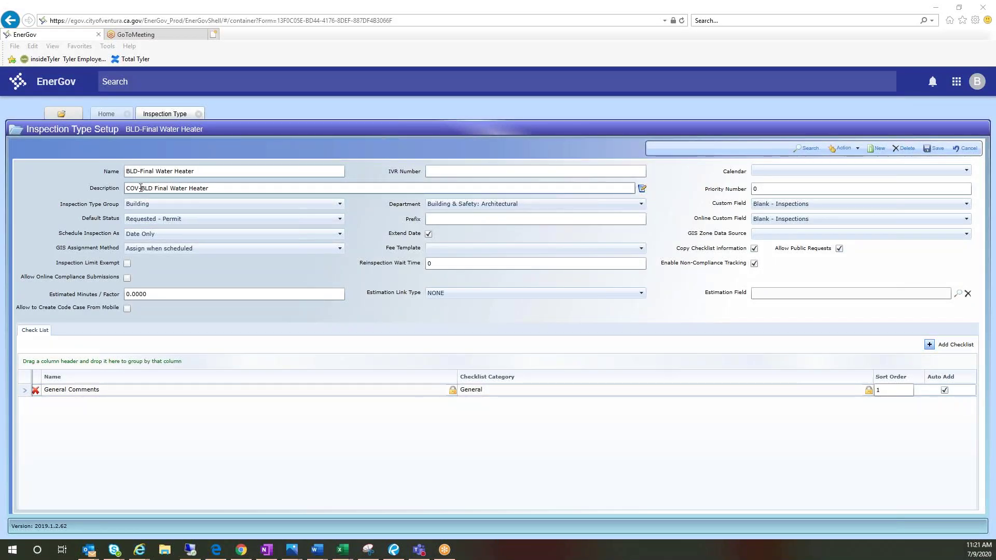
Change both the name and description of the water heater inspection type to "BLD - Final Water Heater".
drag(141, 188, 125, 188)
key(BackSpace)
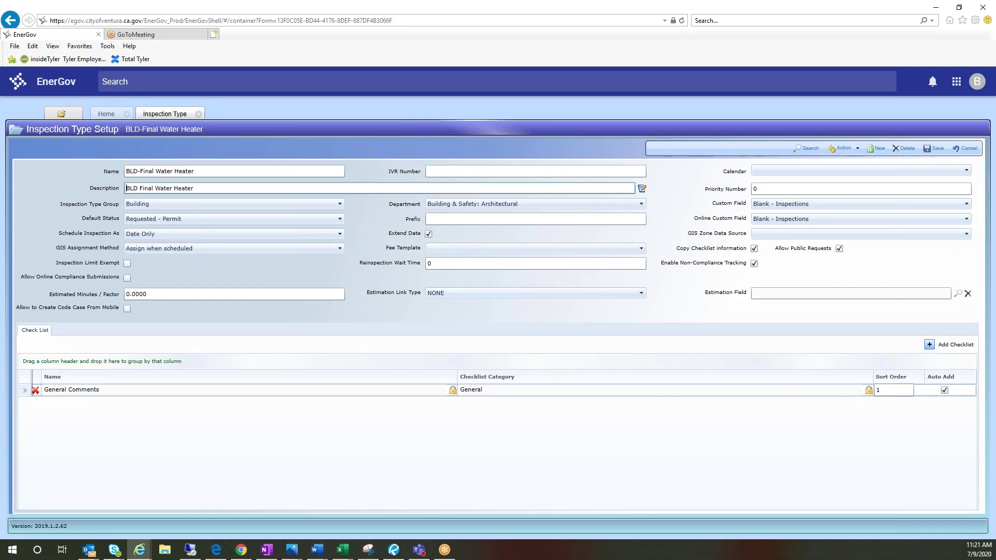
click(138, 171)
key(Delete)
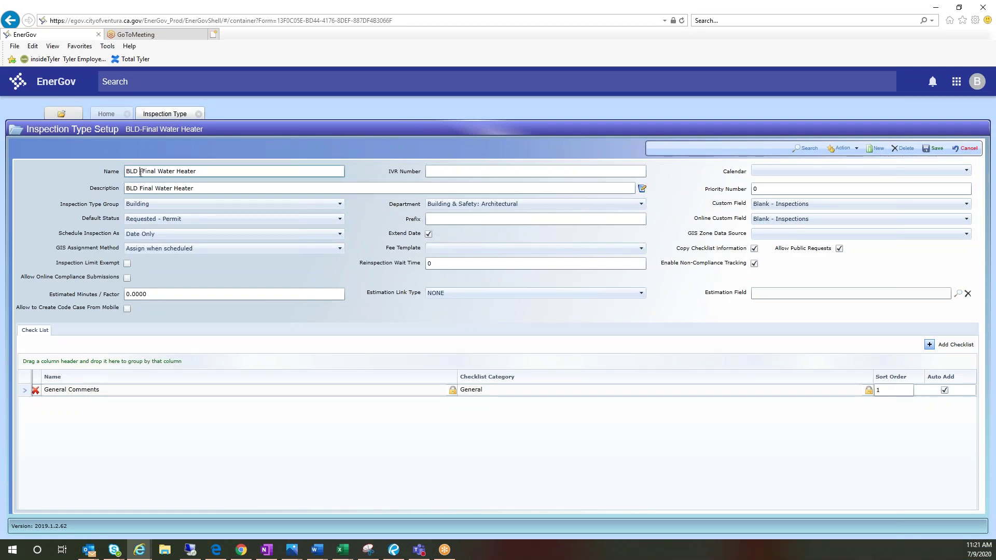
click(143, 171)
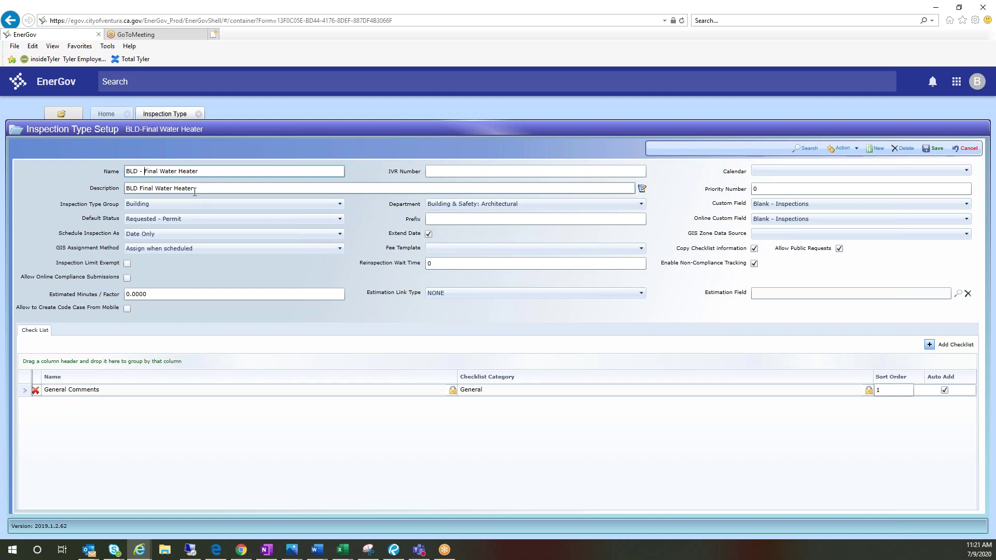
click(137, 188)
text(-)
key(BackSpace)
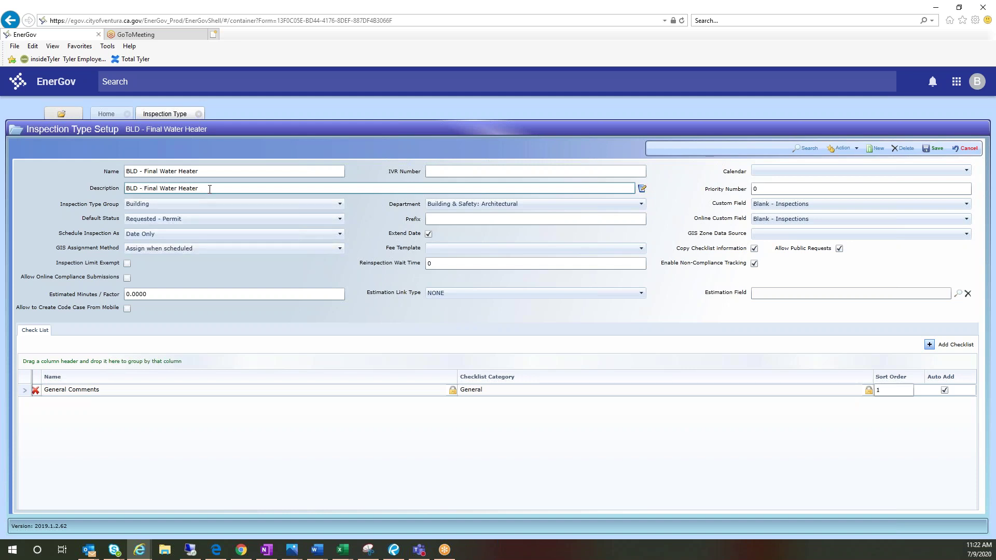
click(115, 82)
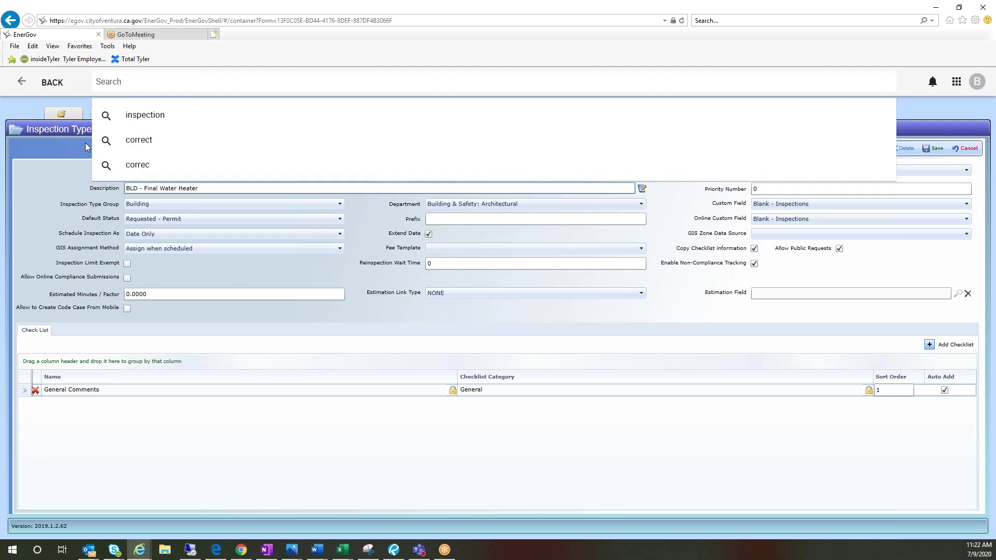
click(46, 83)
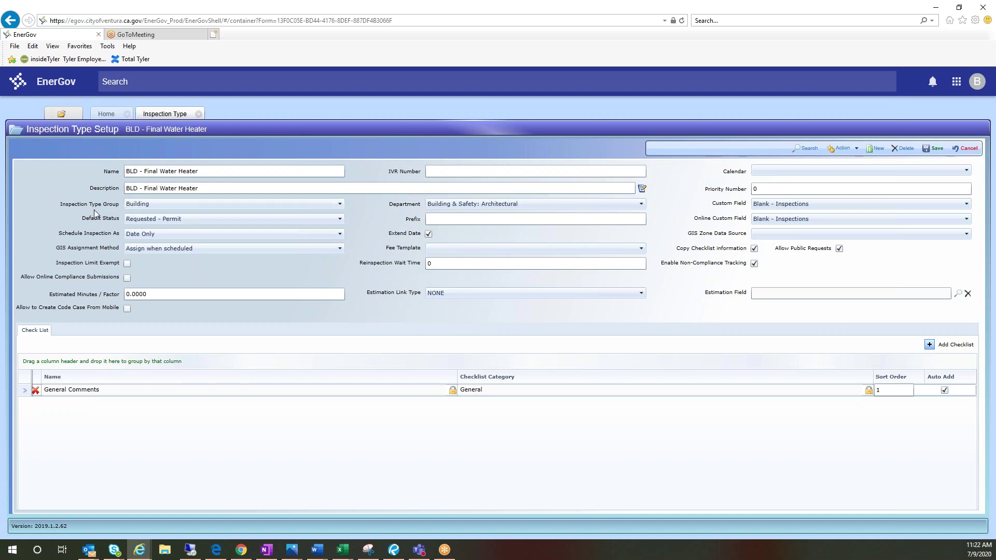
Check the Inspection Type Group choices and set the Department to Building & Safety: Plumbing/Mechanical.
click(132, 209)
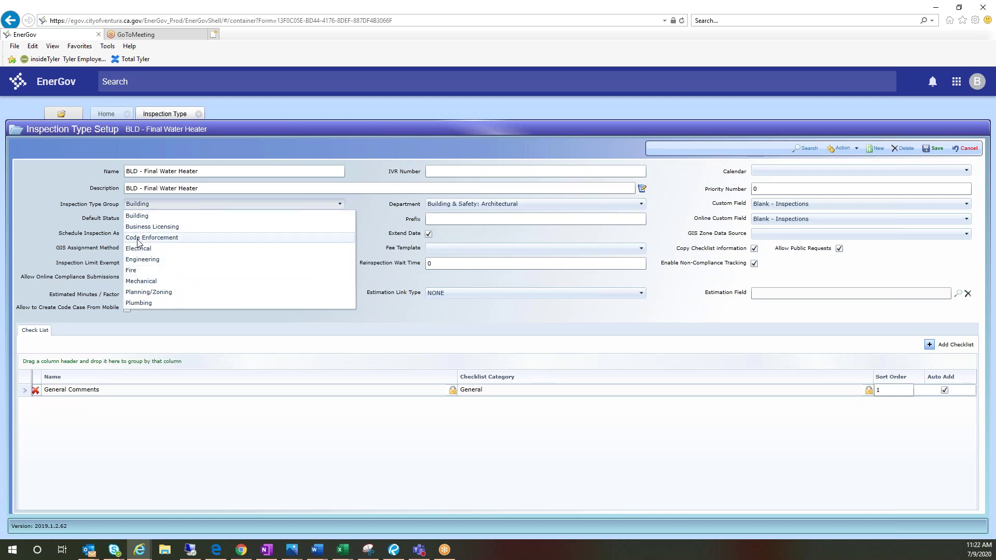
click(39, 220)
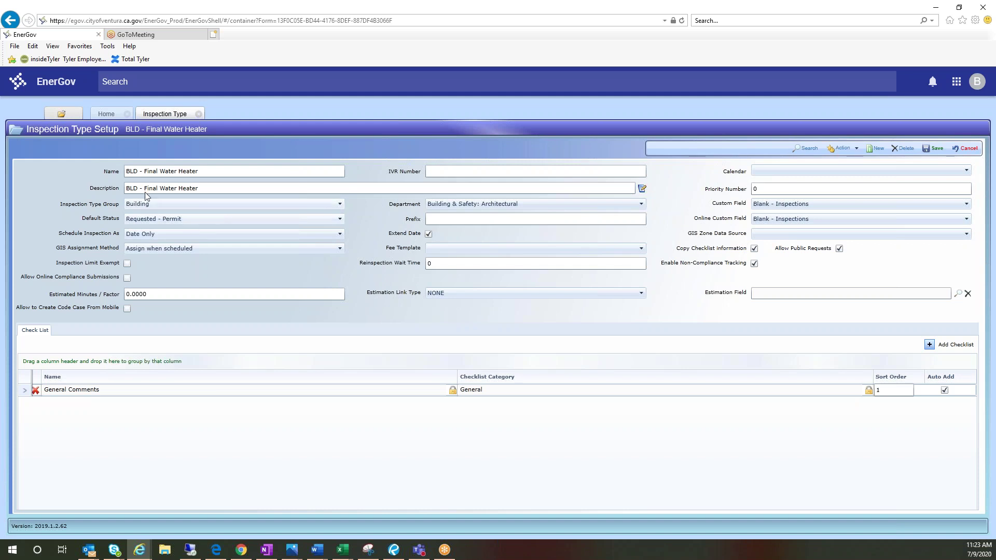
click(453, 205)
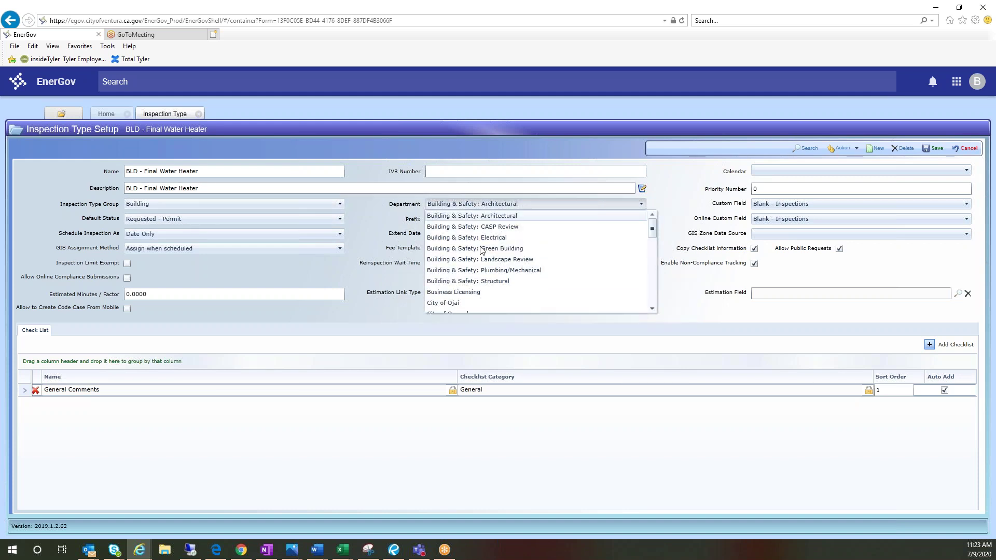
click(519, 274)
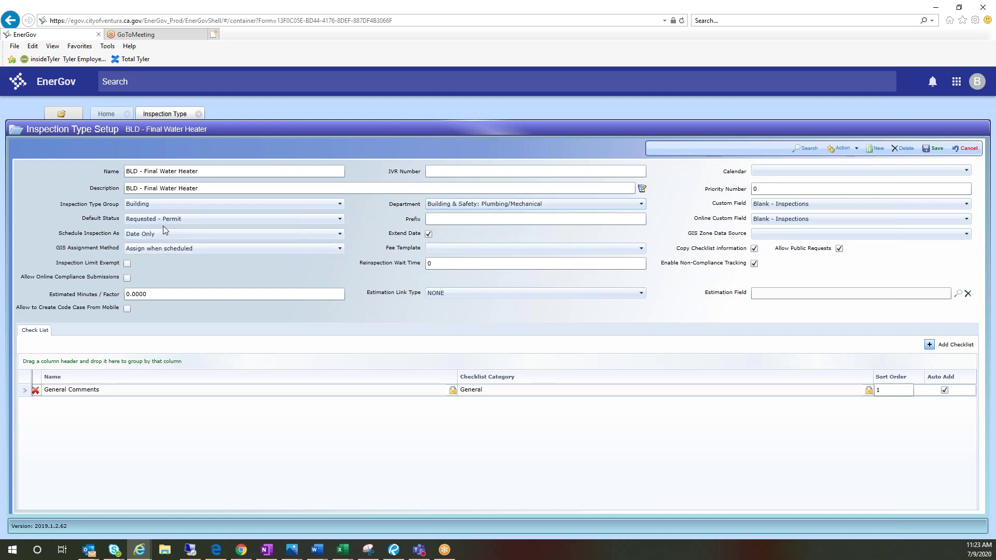
Review the available options for Inspection Type Group, Department and Default Status without changing the selections.
click(168, 206)
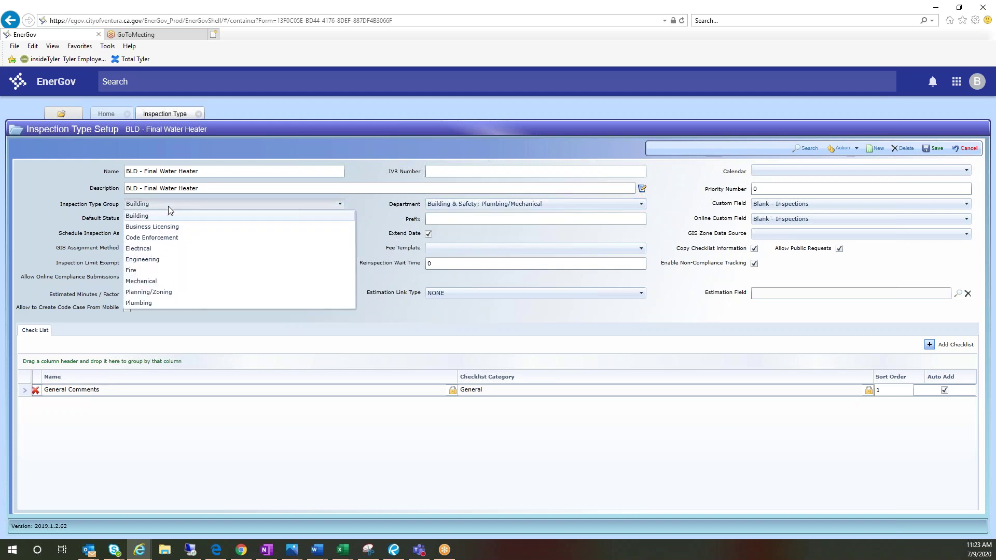
click(168, 207)
click(457, 204)
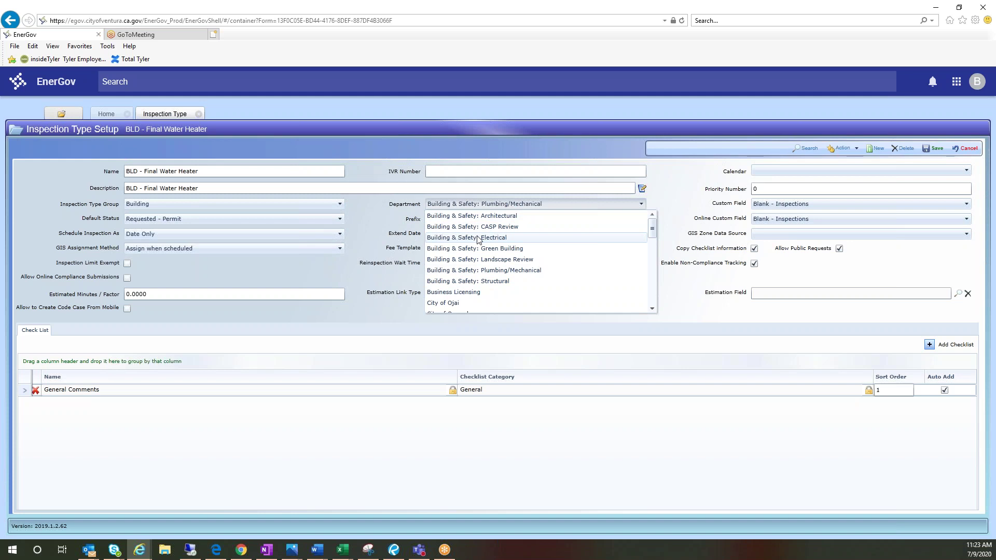
click(175, 202)
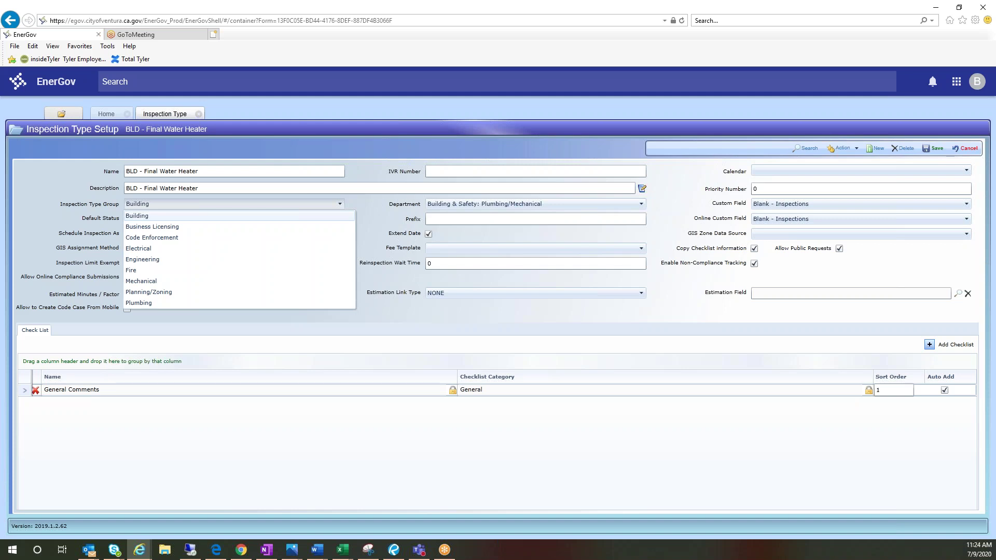
click(472, 204)
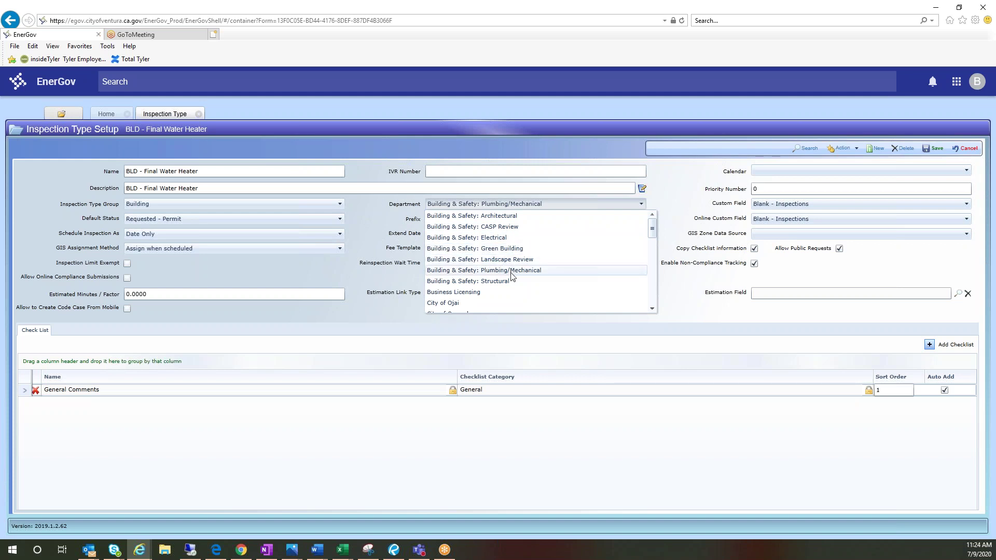
click(355, 220)
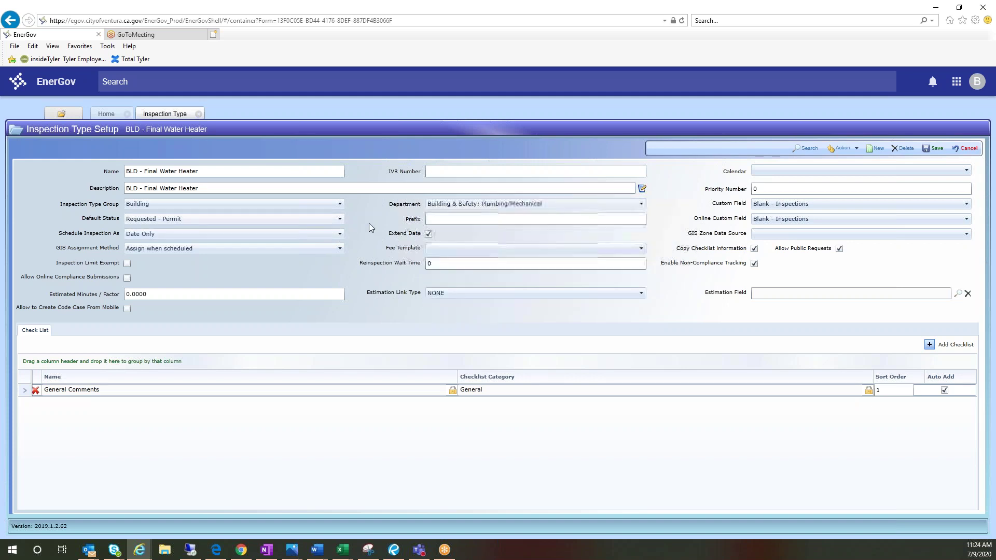
click(164, 219)
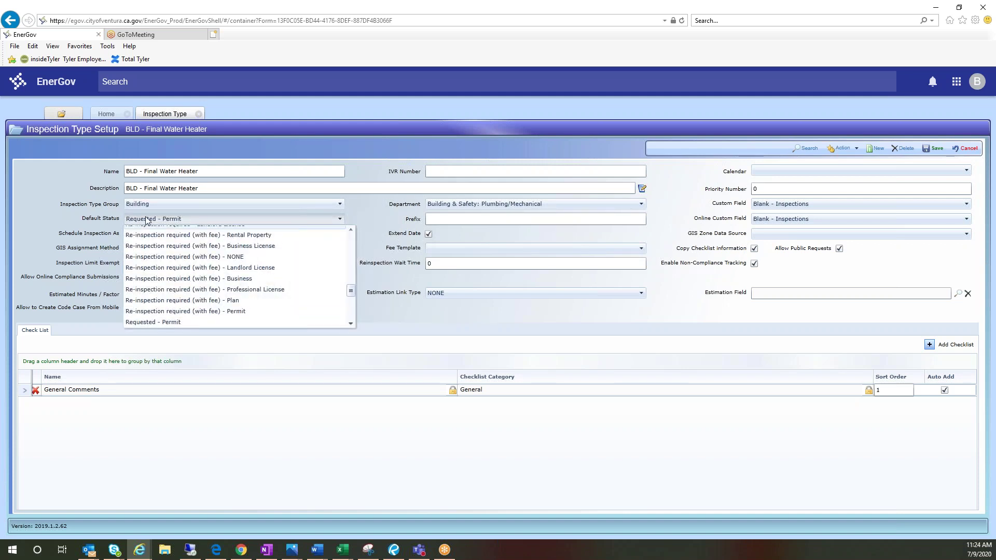
scroll(232, 272, down, 5)
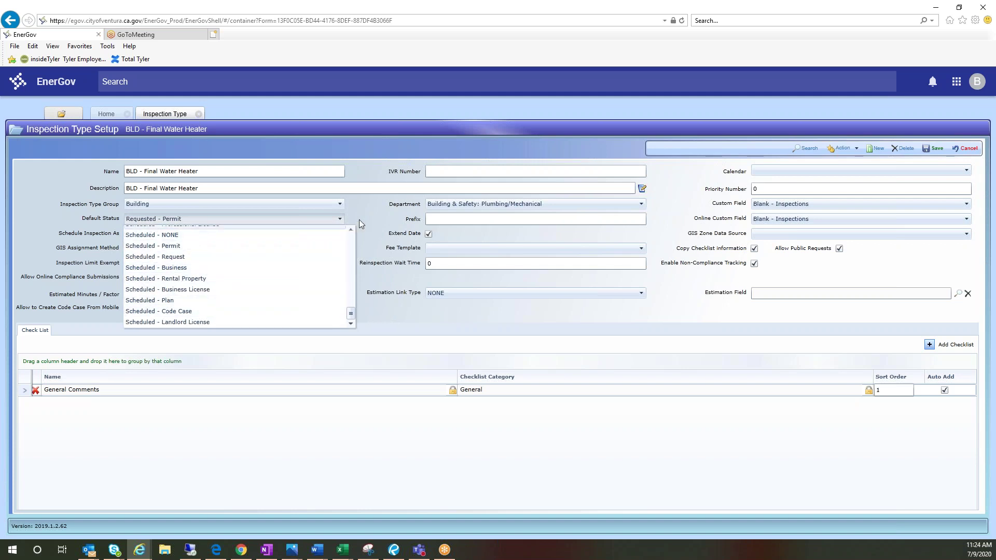
click(372, 216)
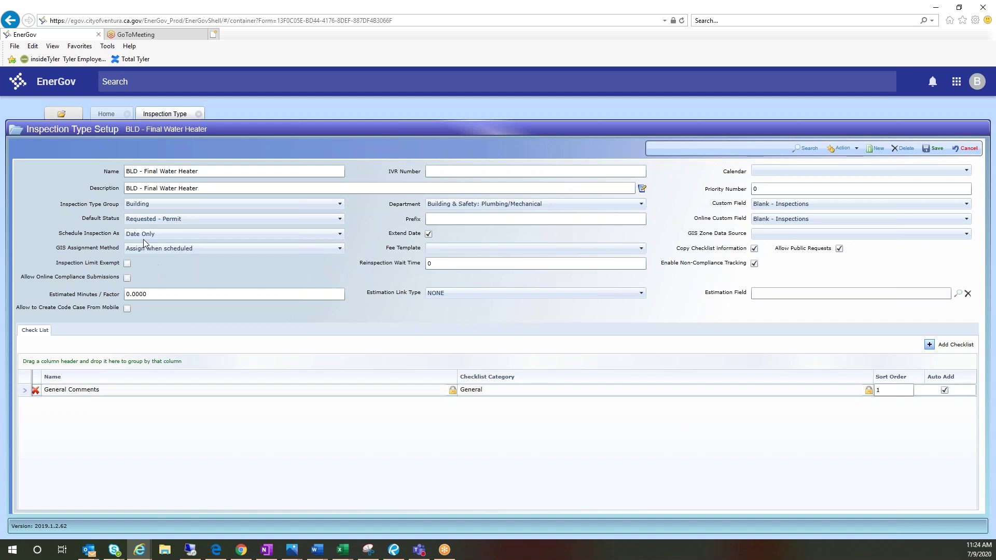
Enter 420 as the IVR Number and choose Date Only for Schedule Inspection As.
click(465, 219)
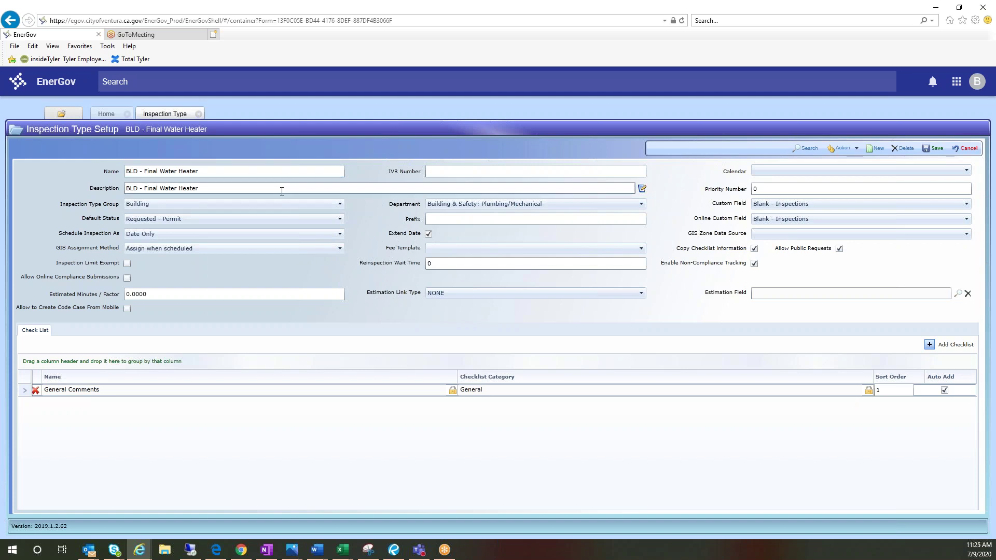
click(440, 171)
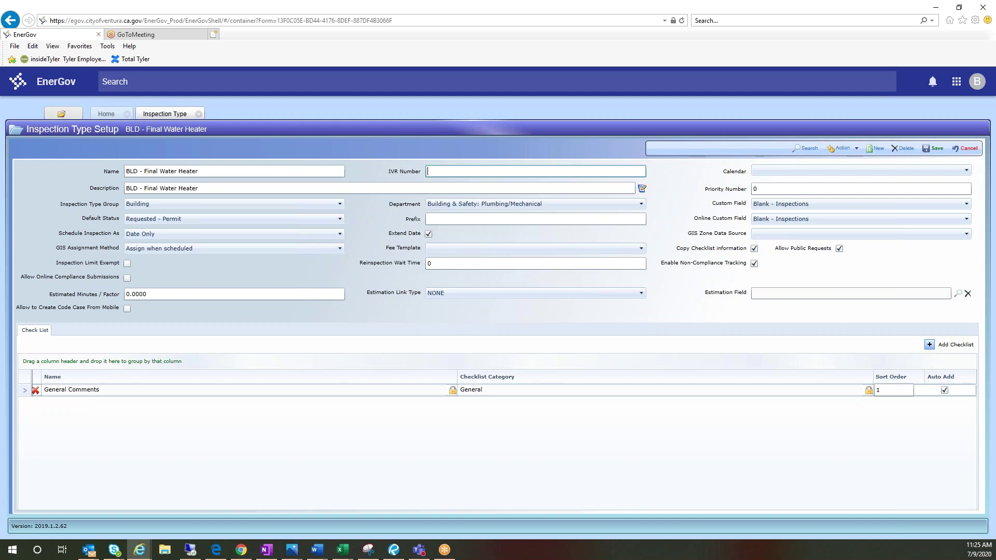
text(420)
click(139, 236)
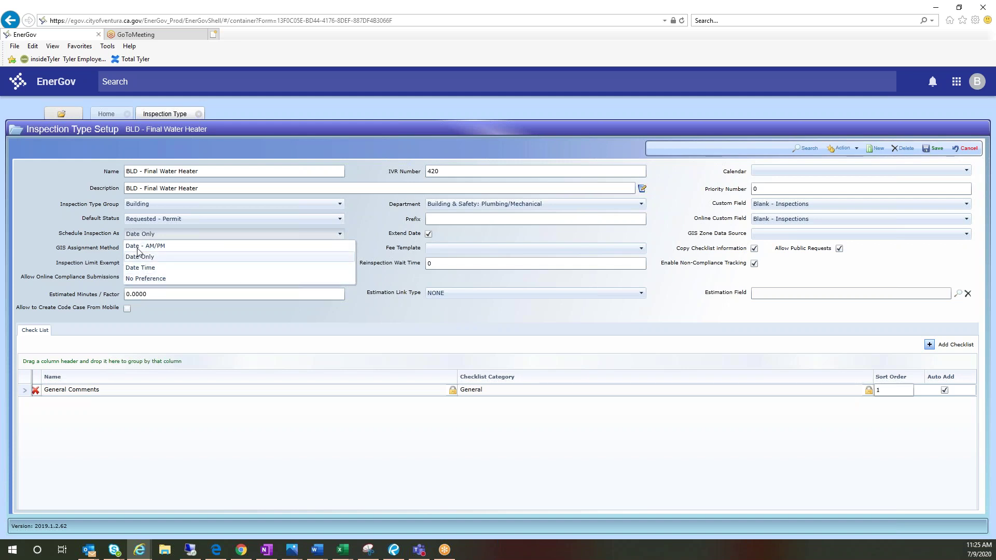
click(167, 256)
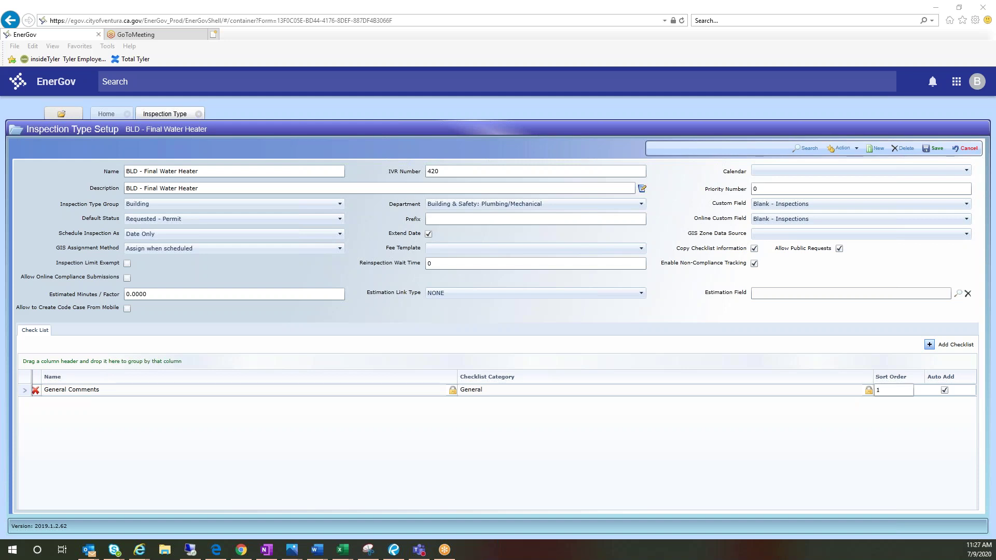
Look through the City PM Template Site Notebook in OneNote and the VenturaReports.xlsx workbook.
scroll(410, 184, up, 10)
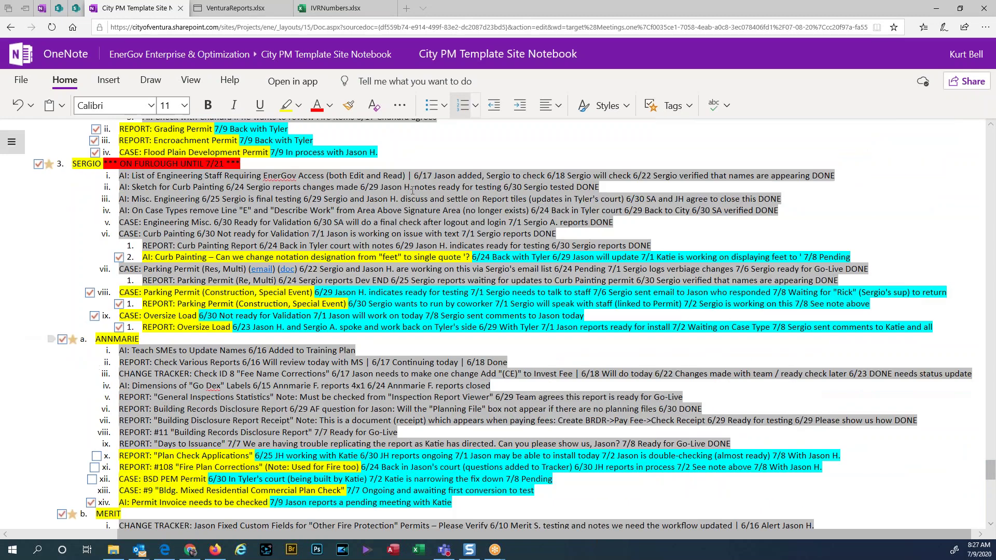
scroll(410, 184, up, 10)
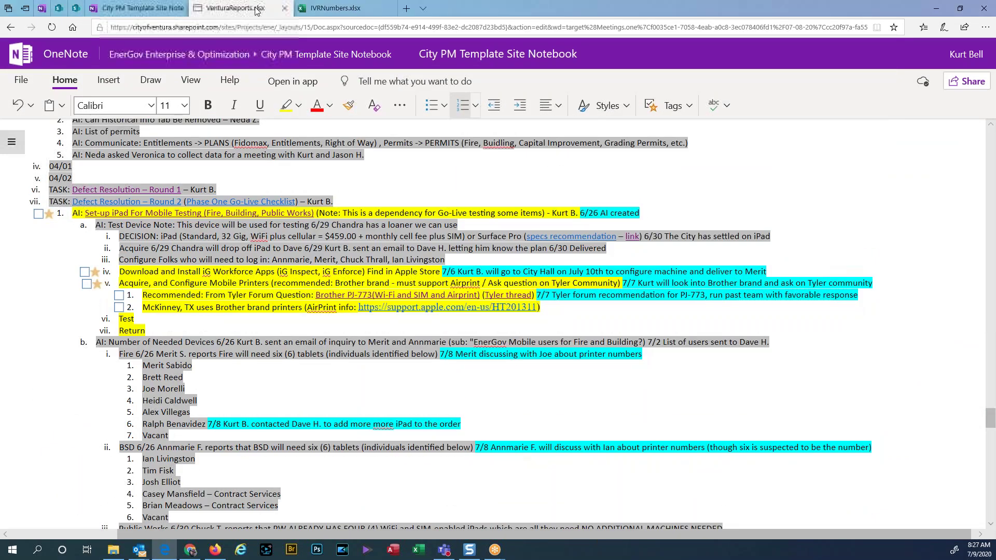
click(235, 8)
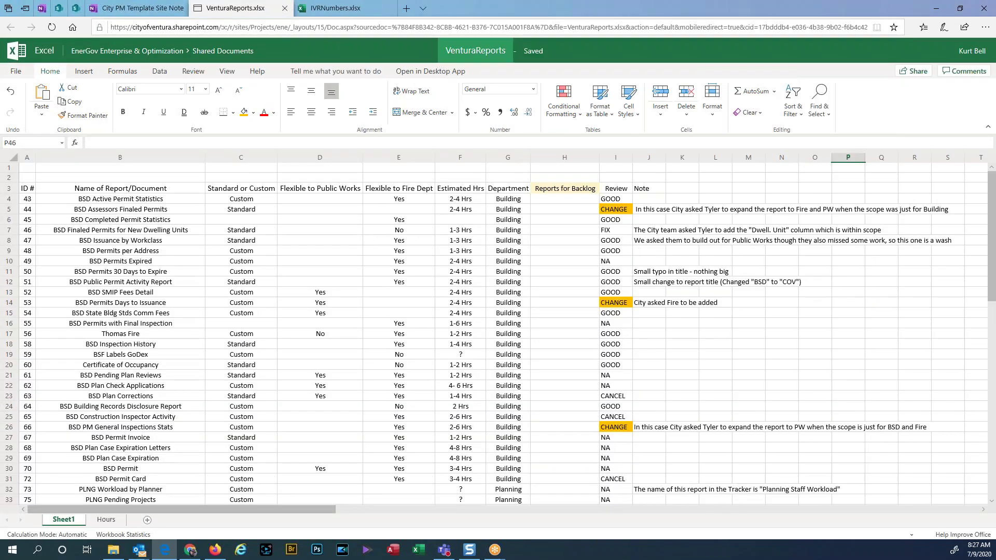
click(99, 10)
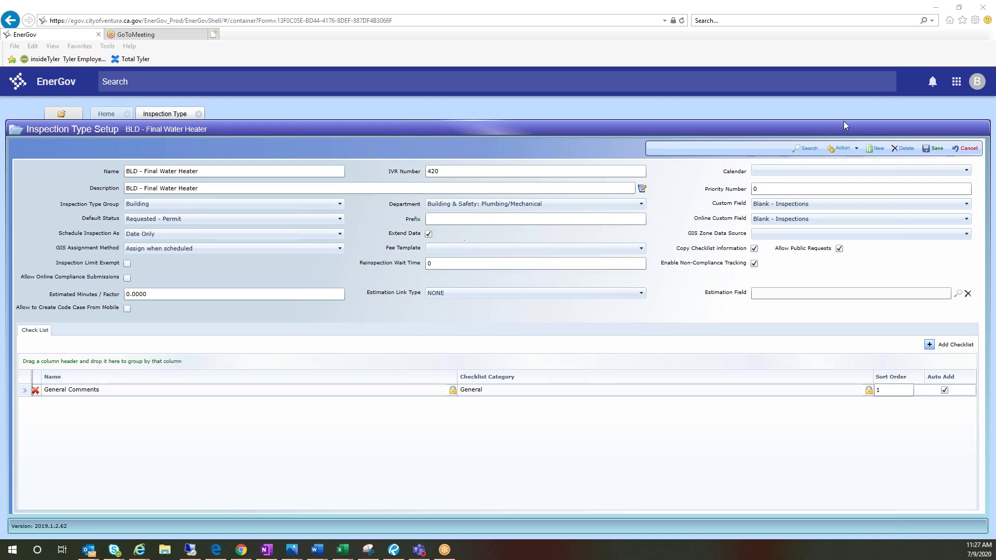
Save the changes to the BLD - Final Water Heater inspection type.
click(936, 150)
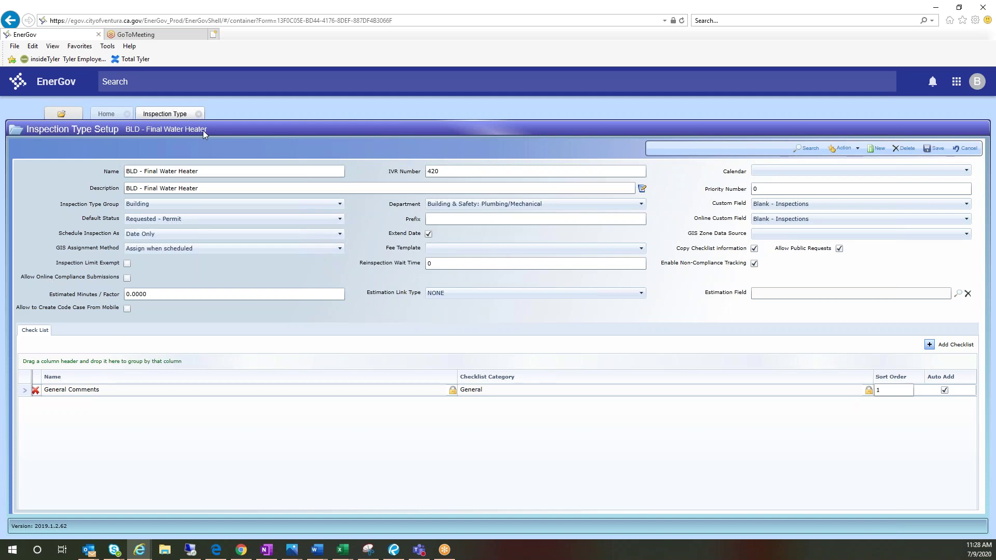
Close the inspection type page, search for "workflow action", open the Workflow Action setup and start a new record.
click(199, 114)
click(363, 81)
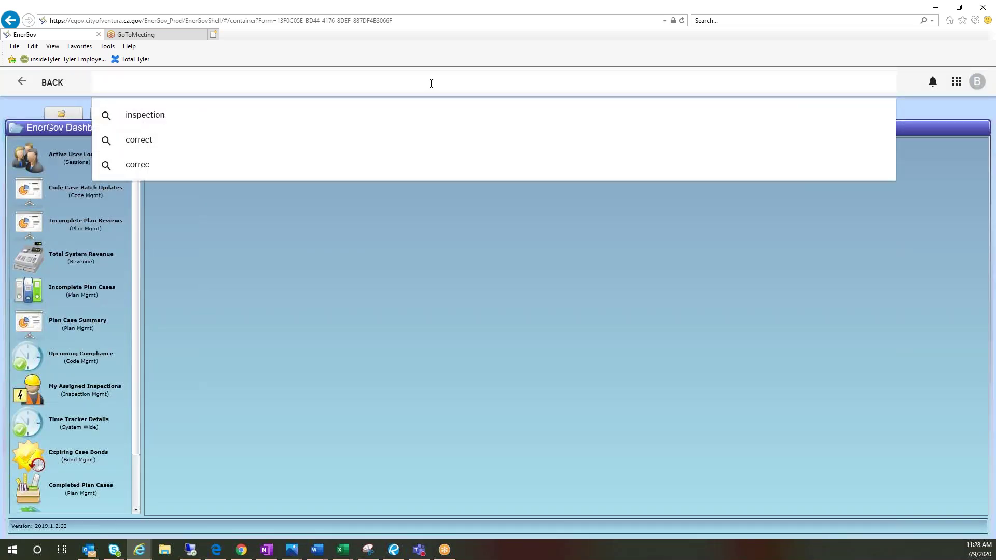
text(work)
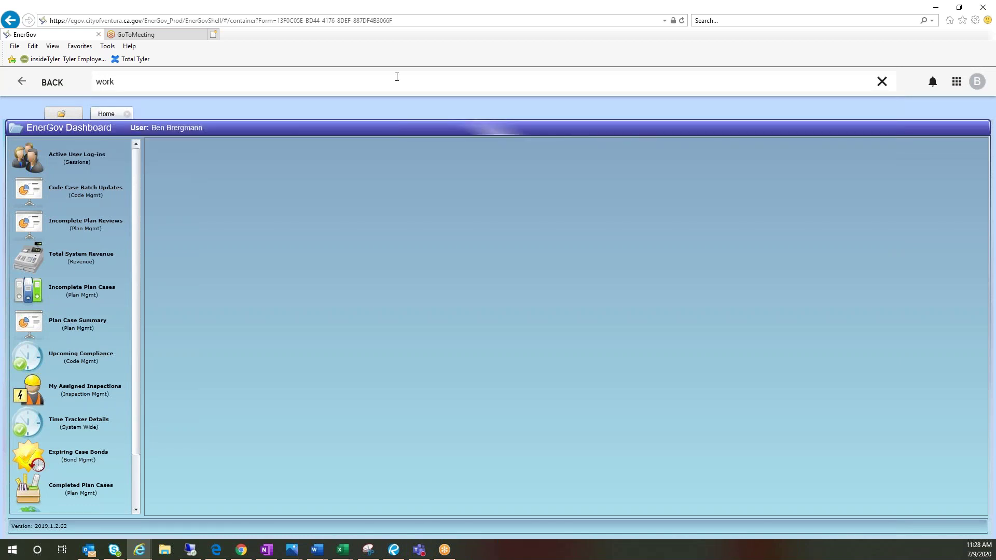
text(flow action)
key(Return)
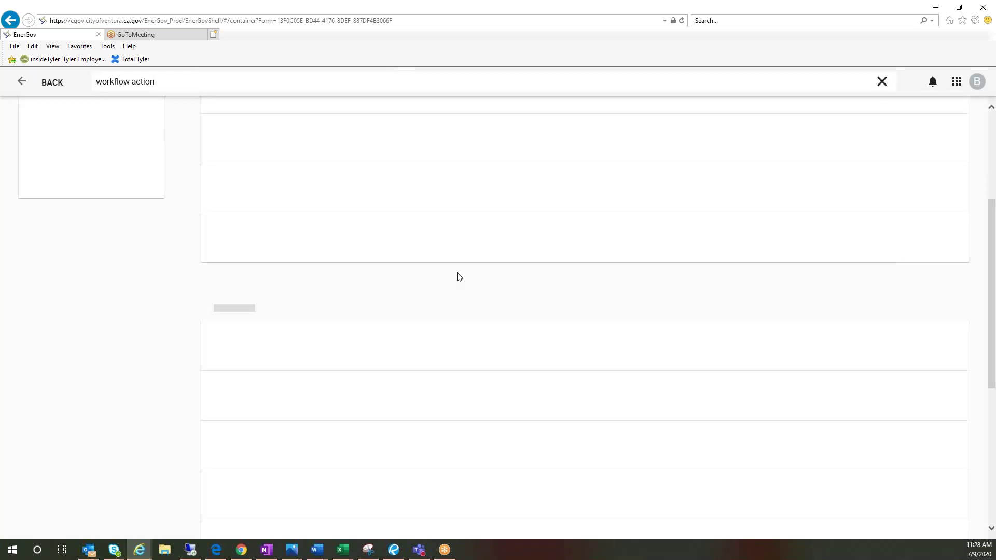
scroll(657, 219, up, 1)
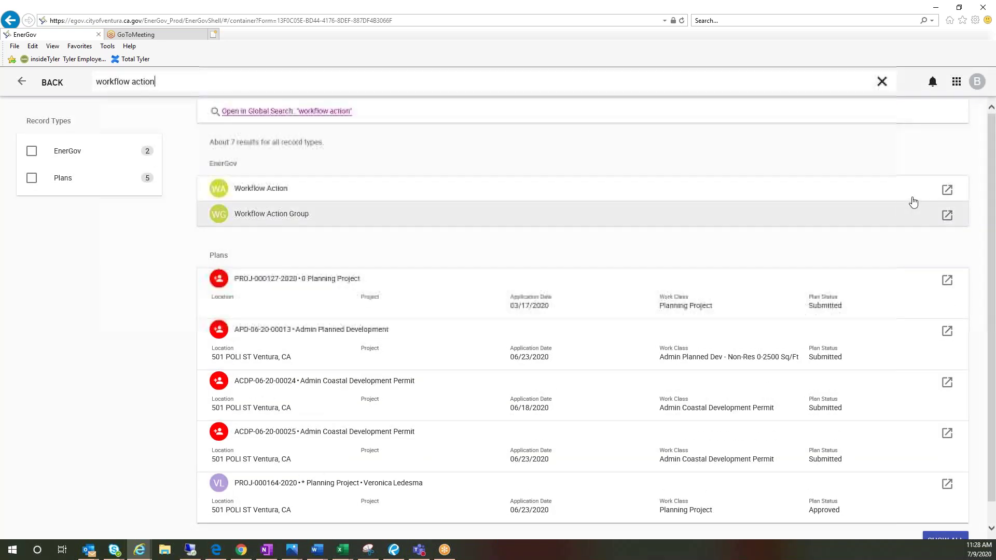
click(947, 190)
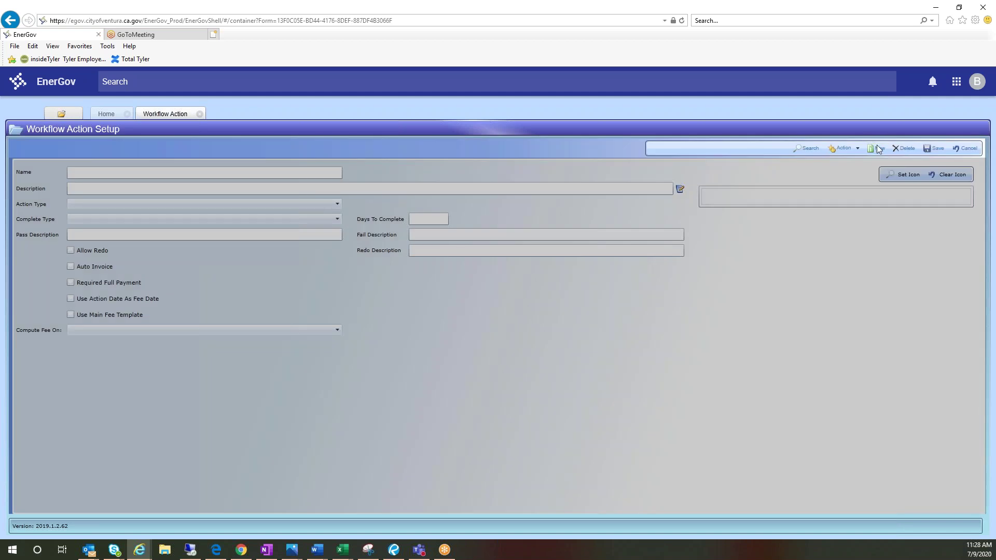
click(878, 150)
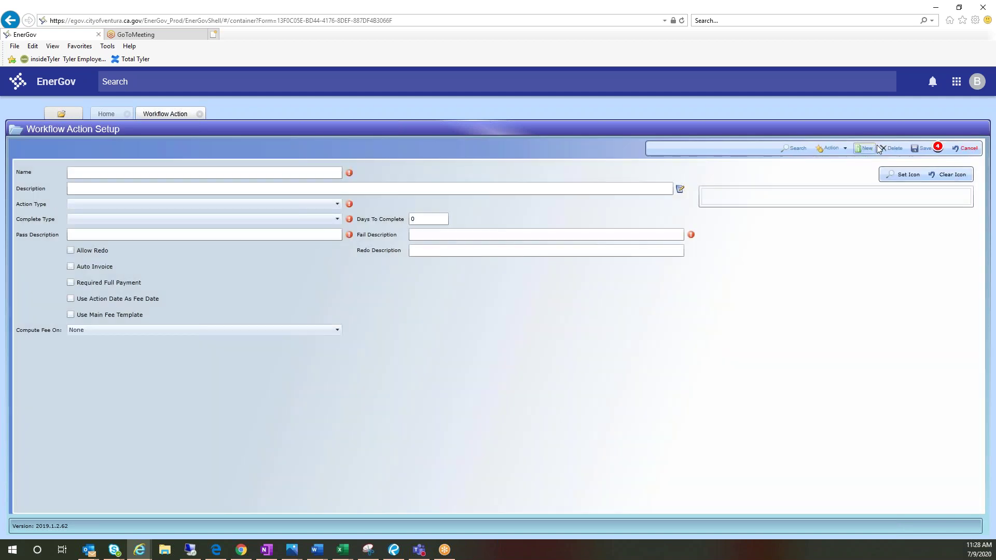
Name the new workflow action "BLD - Final Water Heater".
click(80, 172)
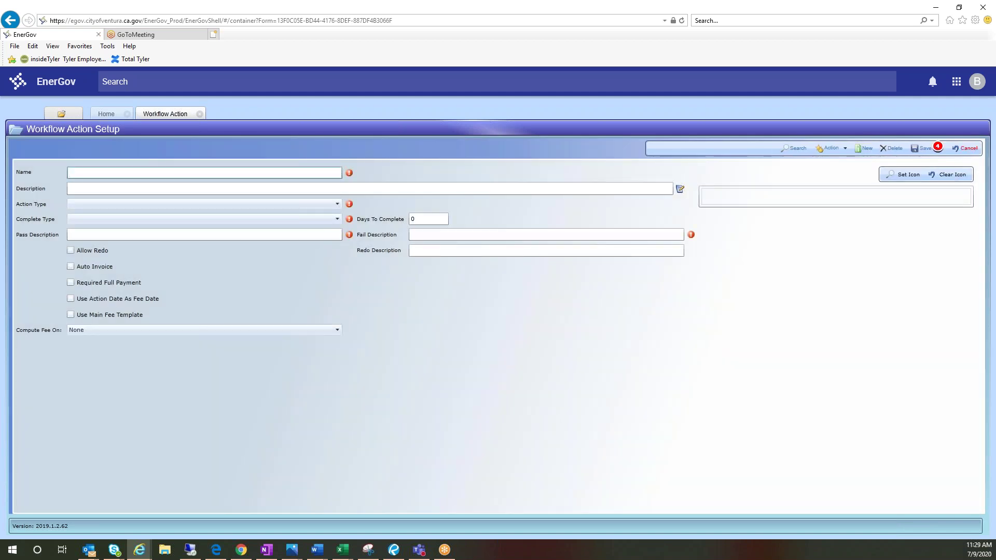
text(BLD - Water Heater Install)
key(Tab)
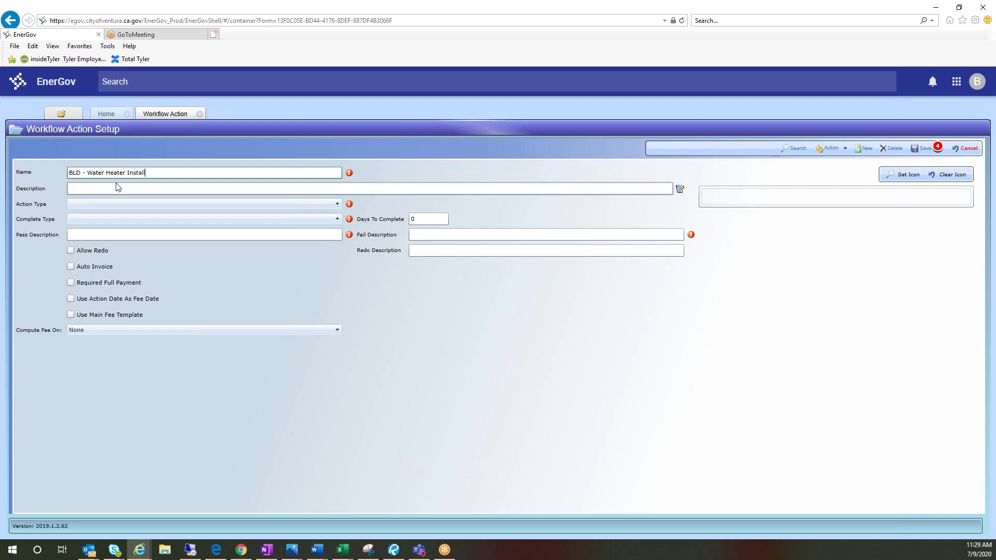
click(86, 173)
text(Final)
key(BackSpace)
key(BackSpace)
key(BackSpace)
key(BackSpace)
key(BackSpace)
key(BackSpace)
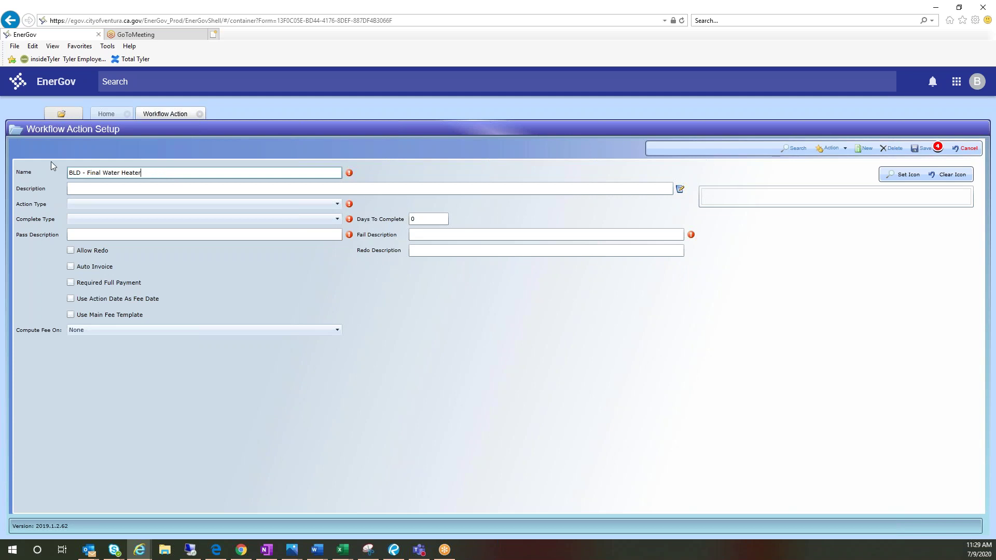
Enter "Inspection: BLD - Final Water Heater" as the description, reusing the action's name.
key(ctrl+a)
key(ctrl+c)
key(Tab)
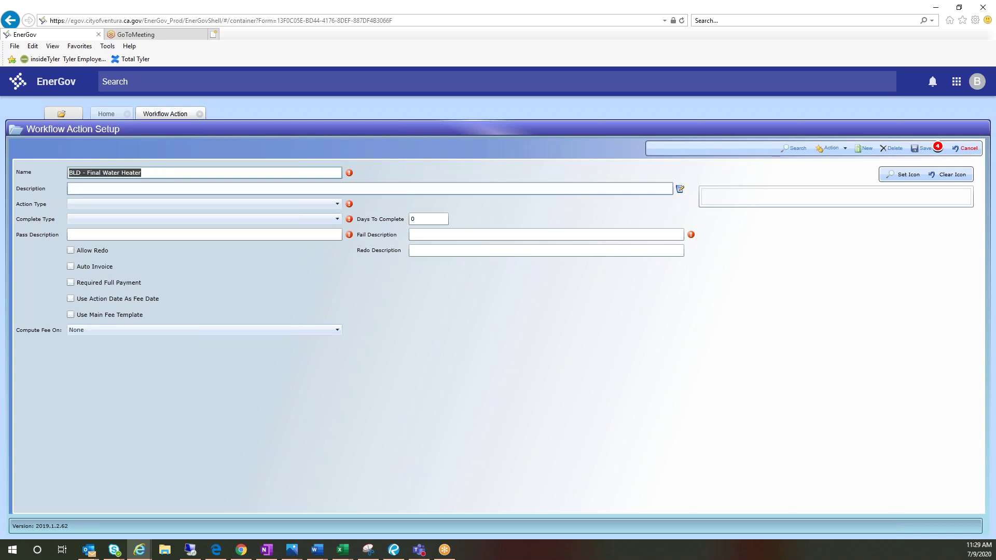
text(Inspce)
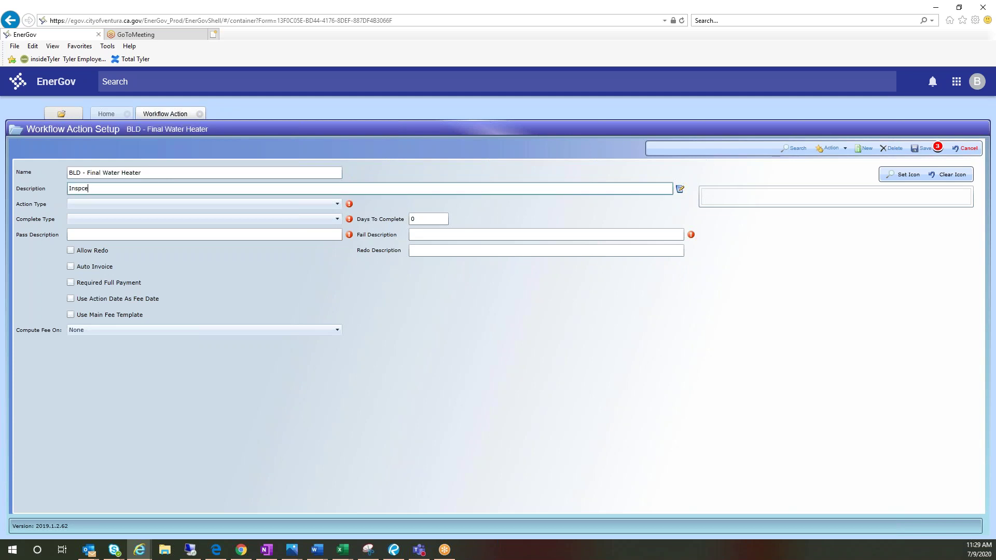
key(BackSpace)
key(BackSpace)
key(BackSpace)
key(BackSpace)
text(spection:)
key(ctrl+v)
Set the workflow action's Action Type to Inspection and its Complete Type to Both.
click(144, 205)
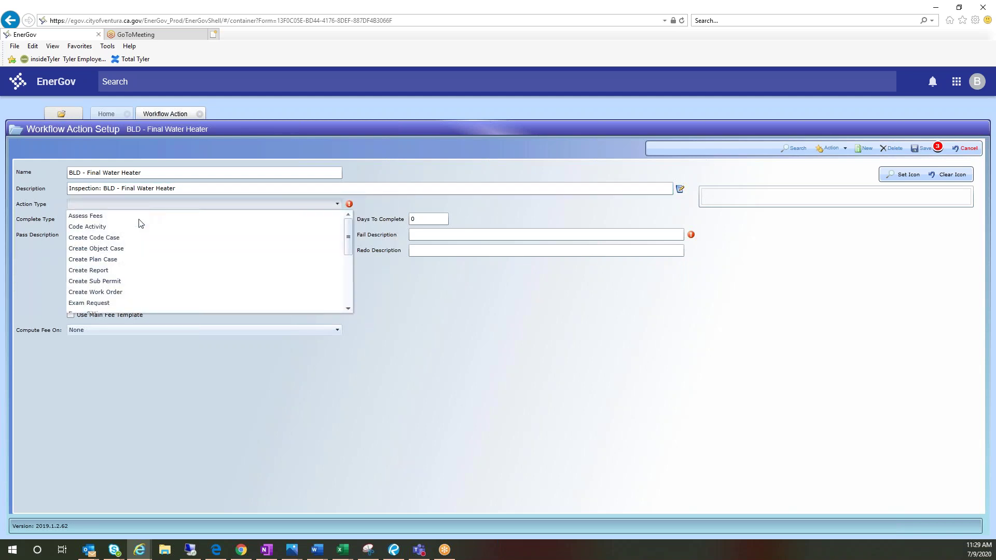
scroll(140, 224, down, 2)
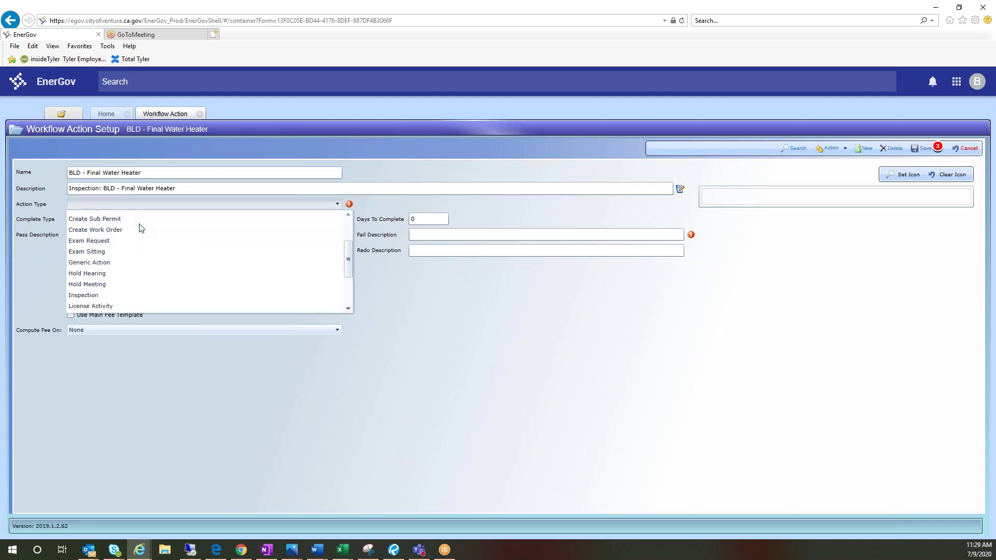
click(112, 295)
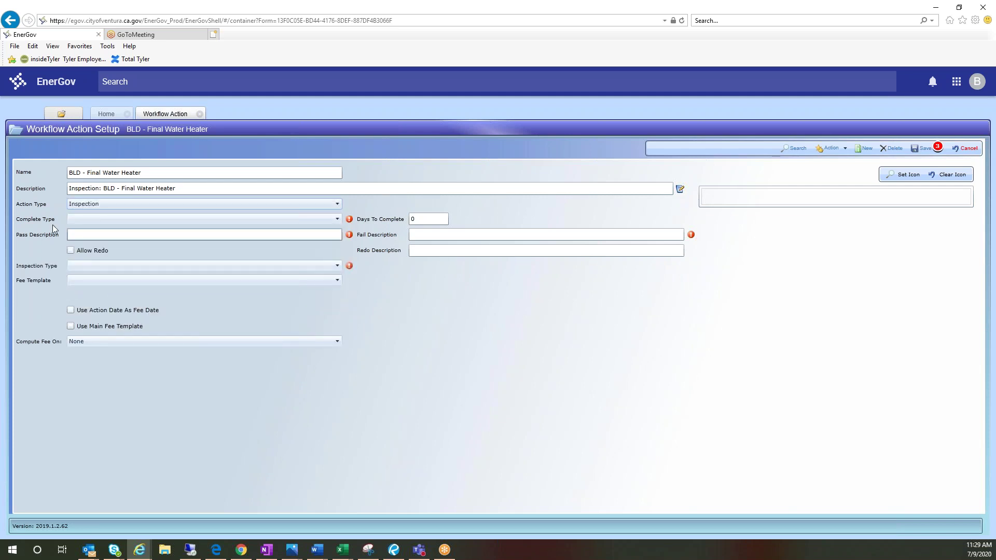
click(83, 219)
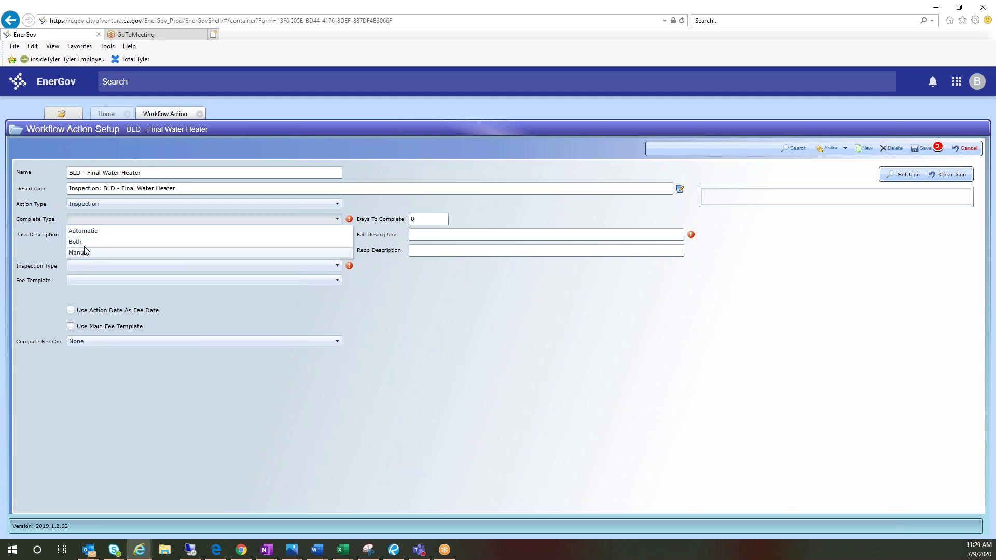
key(Return)
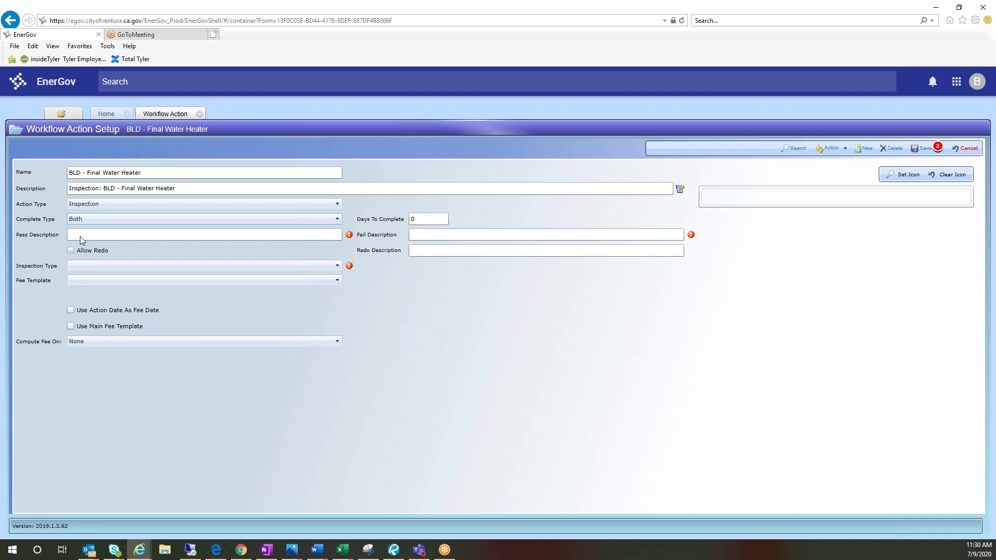
Enter "Passed" as Pass Description, "Failed" as Fail Description and "Failed; Reinspection Required" as Redo Description.
click(89, 234)
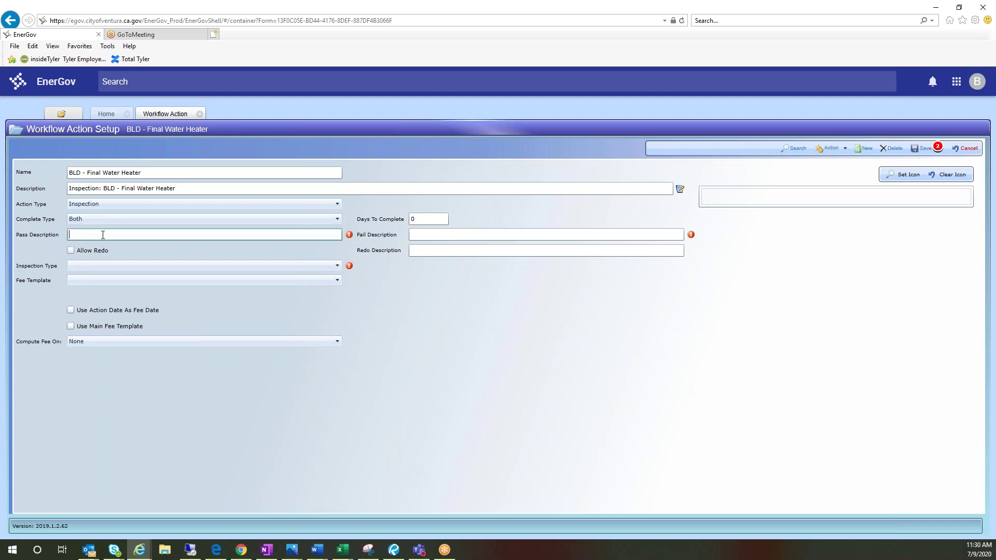
text(Passed)
click(430, 234)
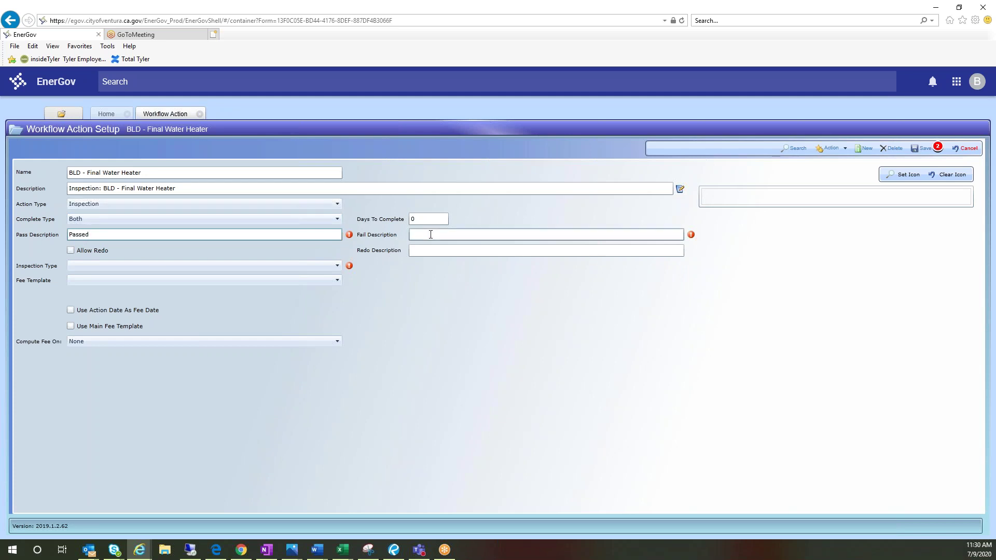
text(Failed)
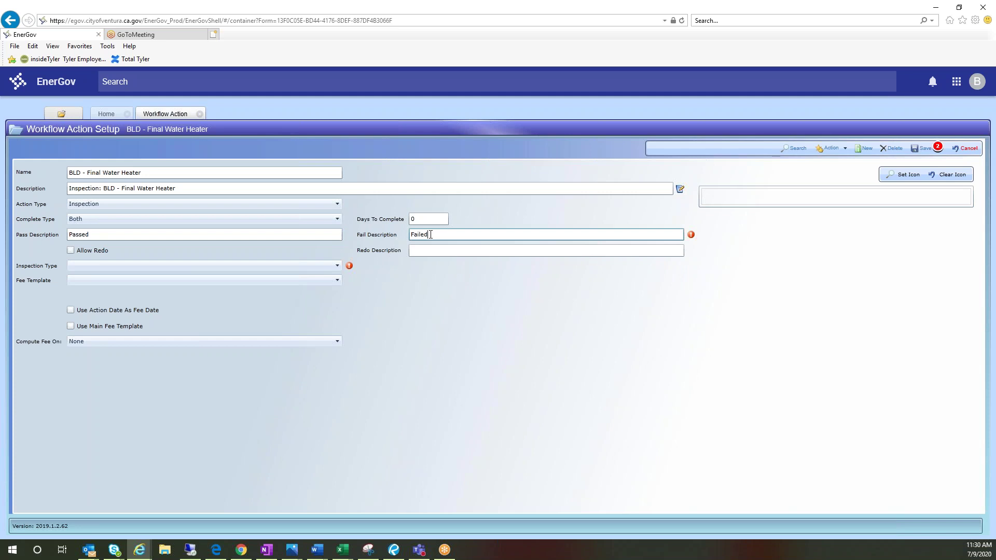
key(Tab)
key(Tab)
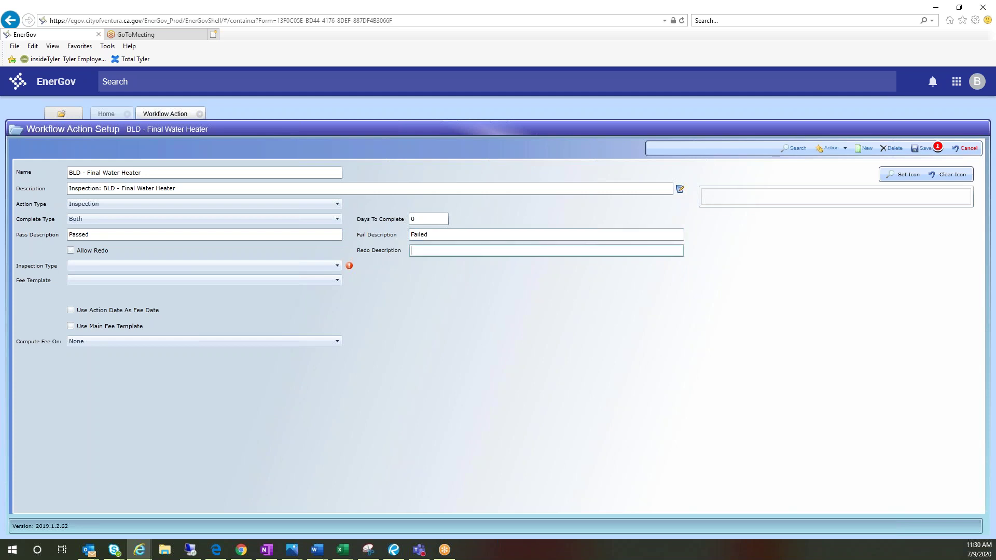
text(Failed; Reinspection Required)
Choose BLD-Final Water Heater as the Inspection Type and save the workflow action.
click(295, 266)
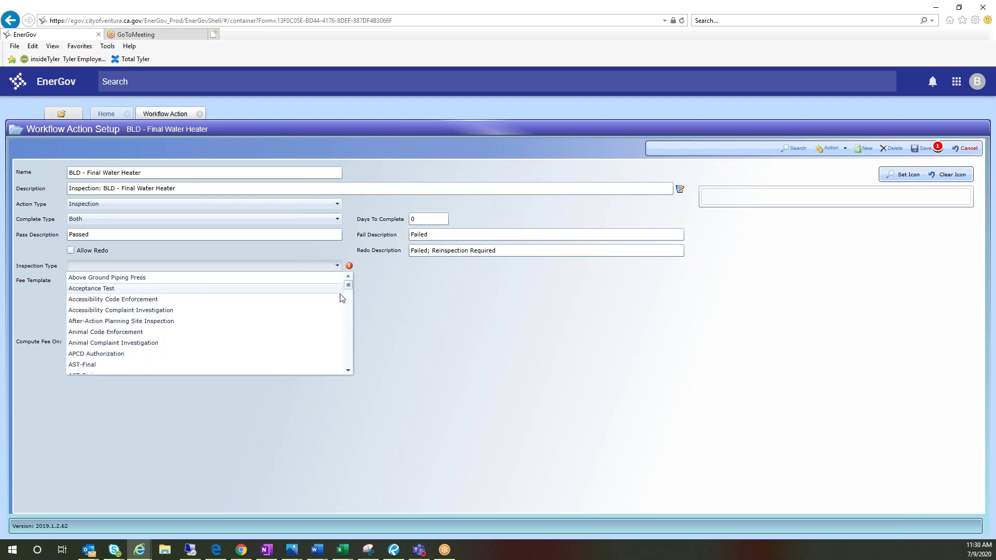
scroll(345, 300, down, 2)
scroll(345, 300, down, 5)
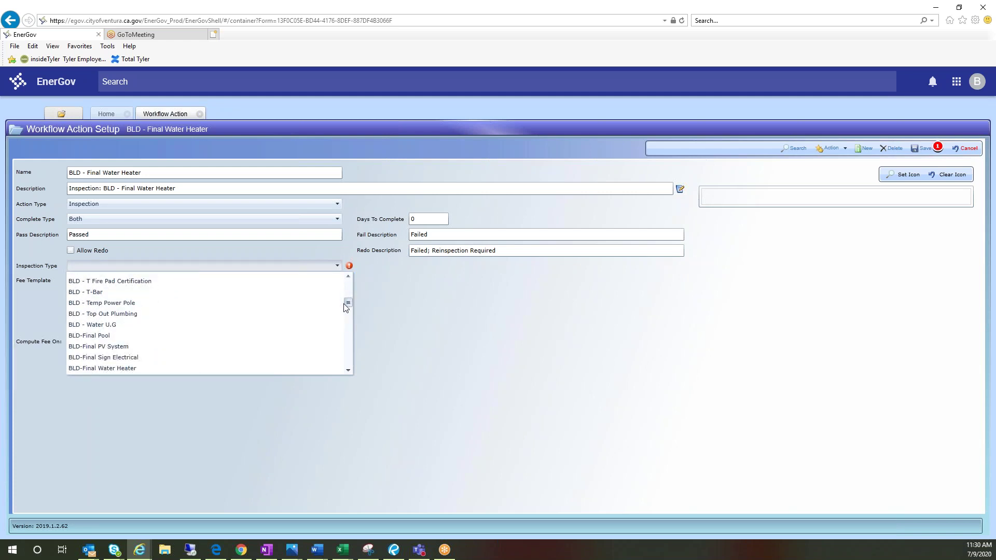
mouse_move(346, 307)
mouse_down()
mouse_move(346, 315)
mouse_move(344, 304)
mouse_up()
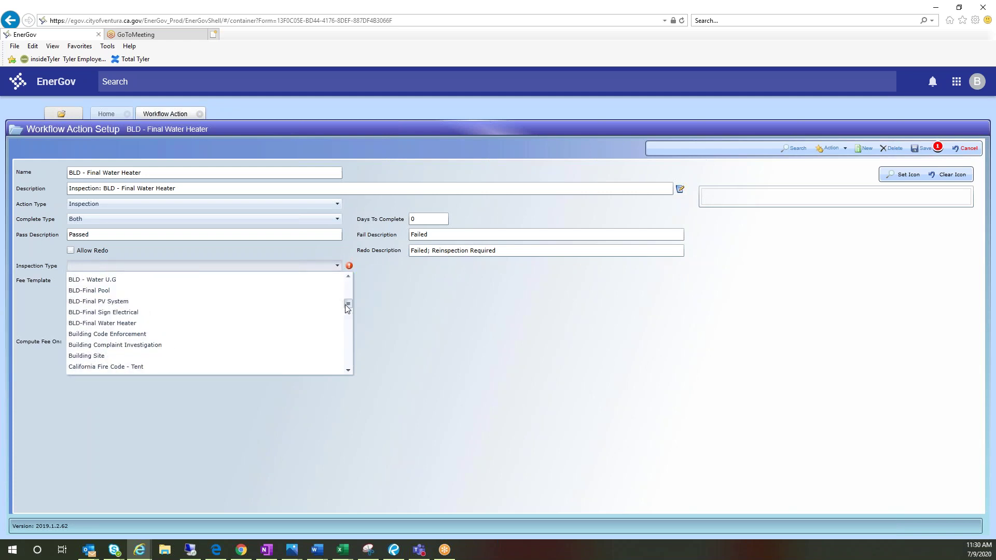
click(122, 324)
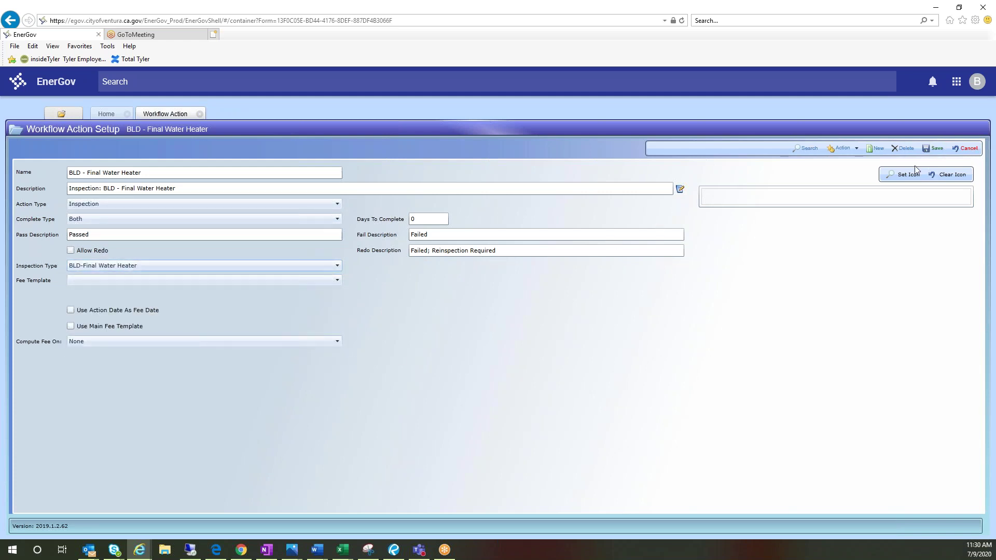
click(935, 150)
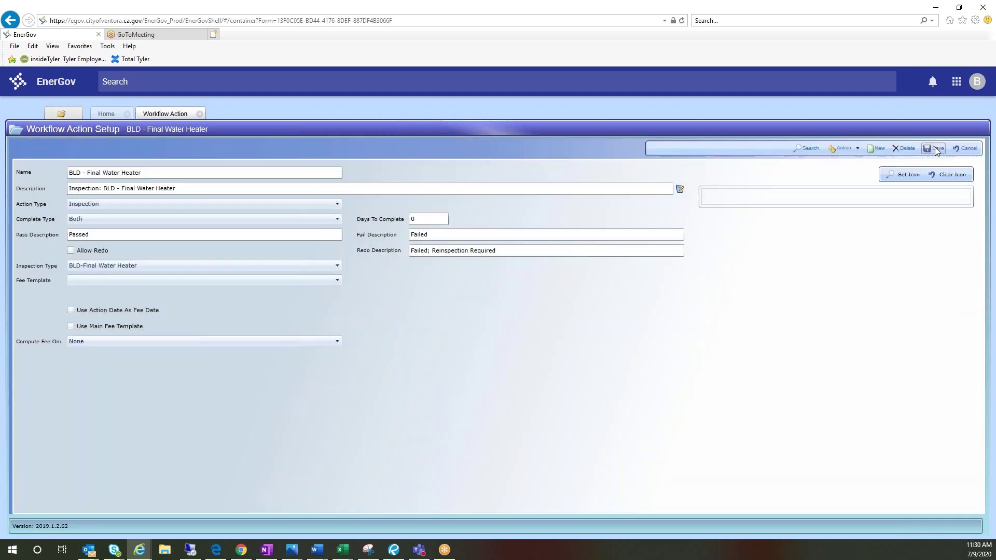
Search for "workflow temp" and open the Workflow Template setup.
click(202, 87)
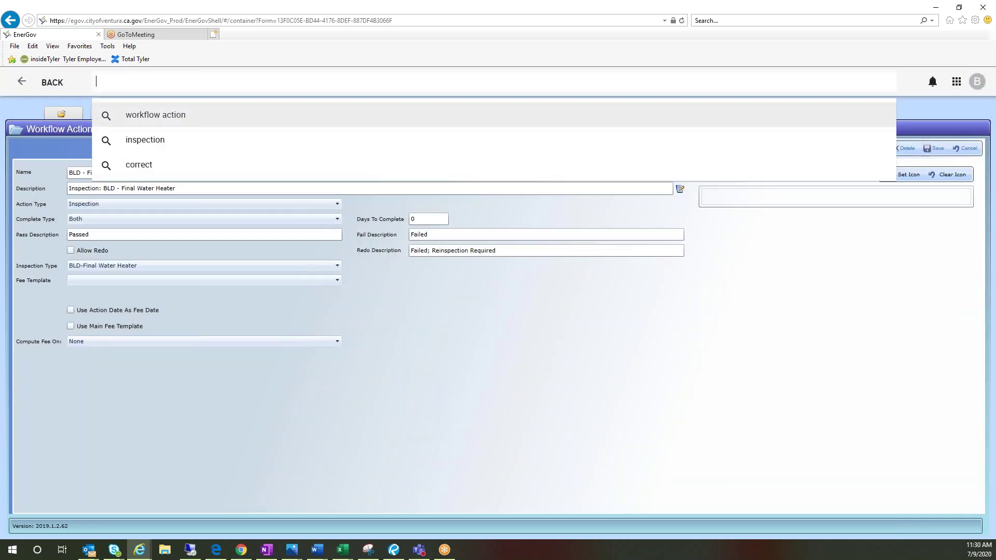
text(worl)
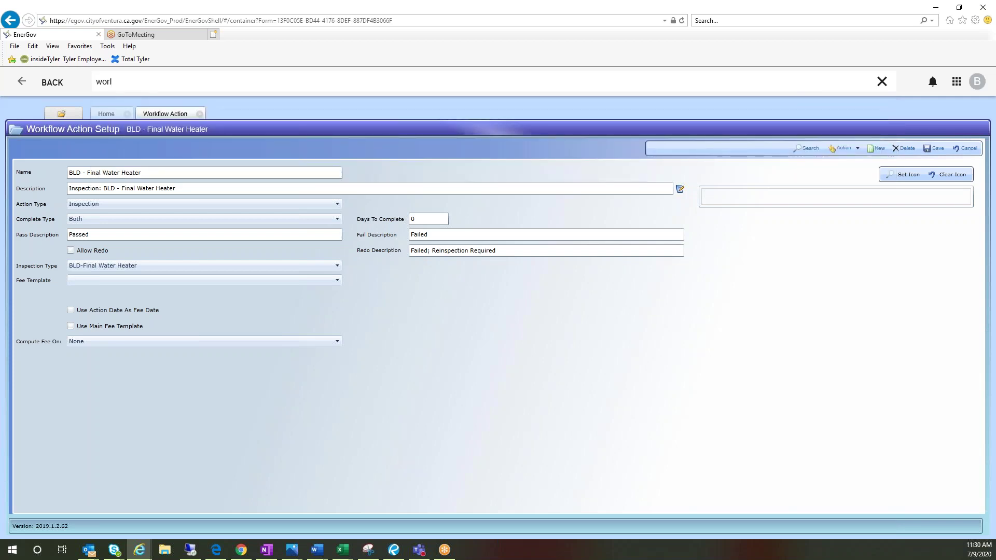
key(BackSpace)
text(kflow temp)
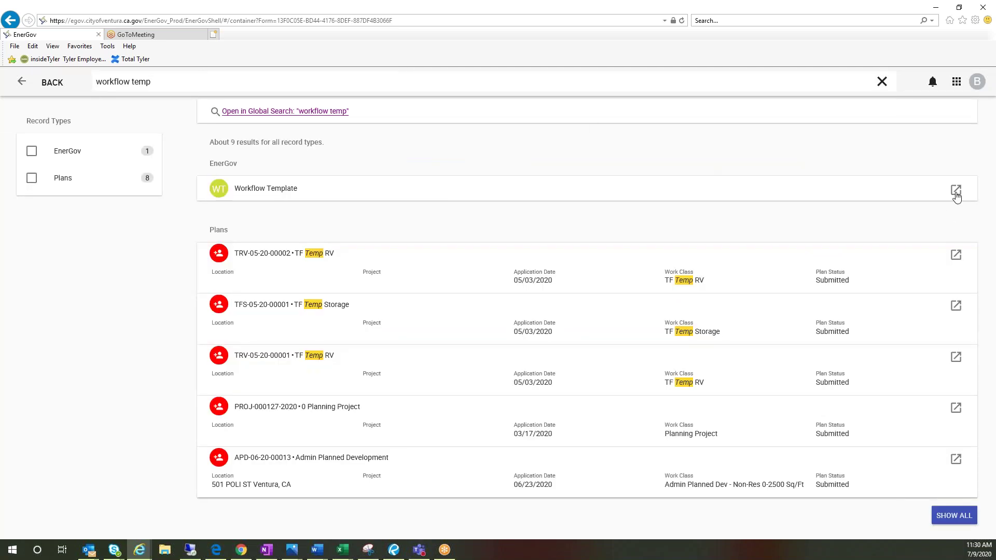
click(955, 188)
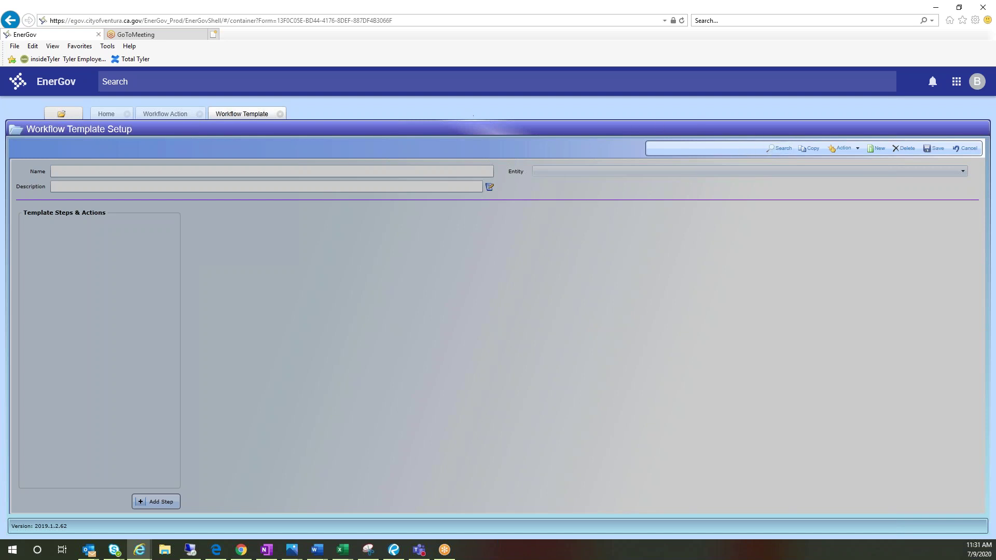
Search for "permit type" and open the Permit Type setup.
click(282, 86)
text(permi)
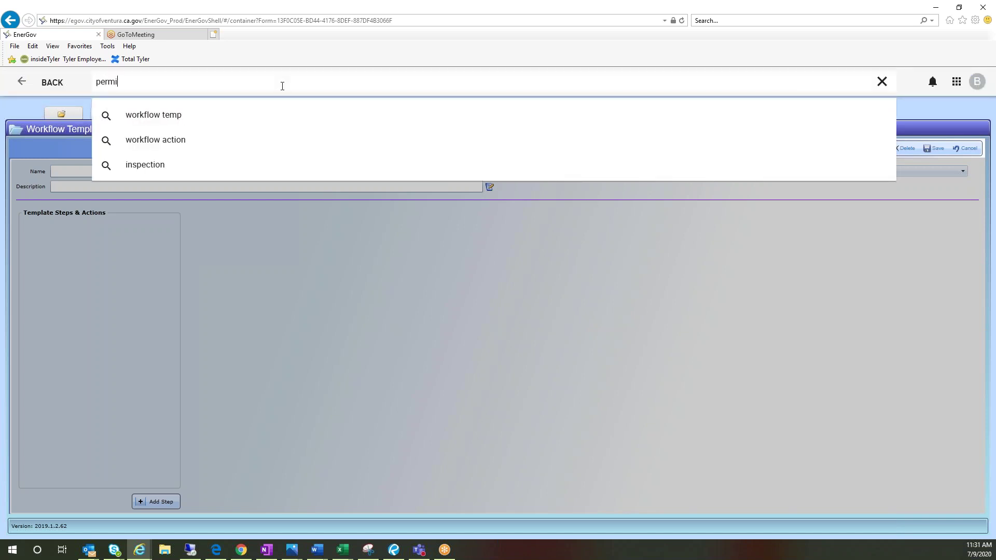
text(t type)
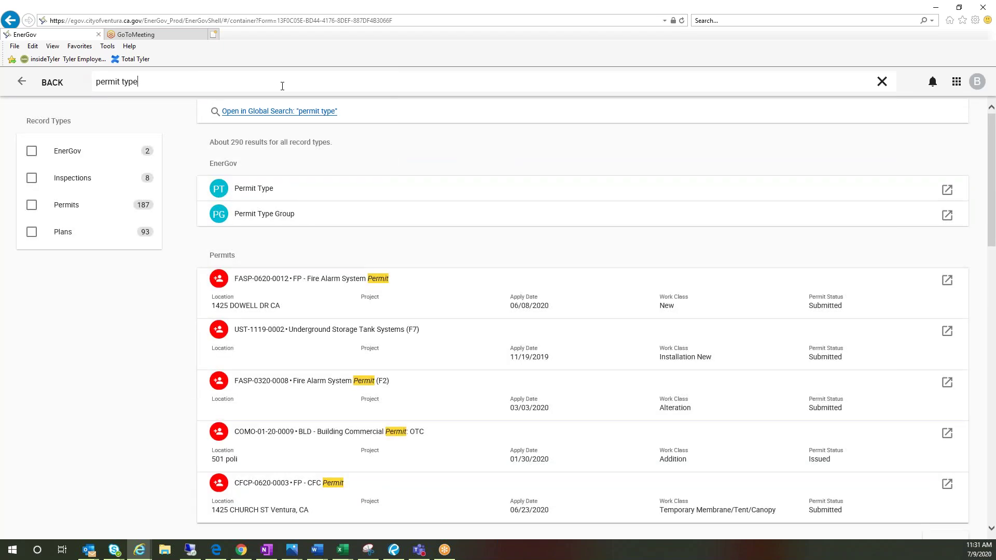
click(942, 194)
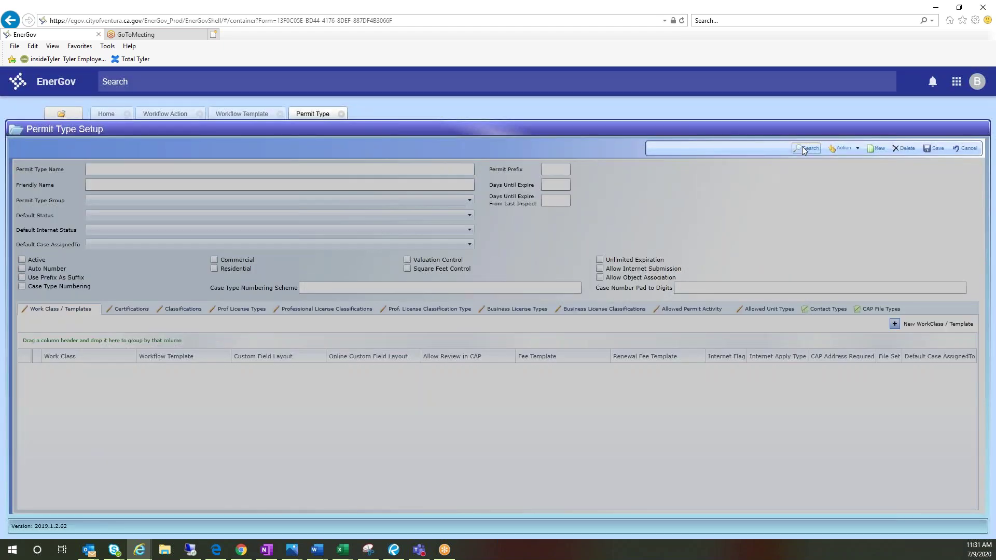
Open the BLD - PEM Combo: OTC permit type and check the workflow template assigned to its Mixed Com/Res work class.
click(805, 148)
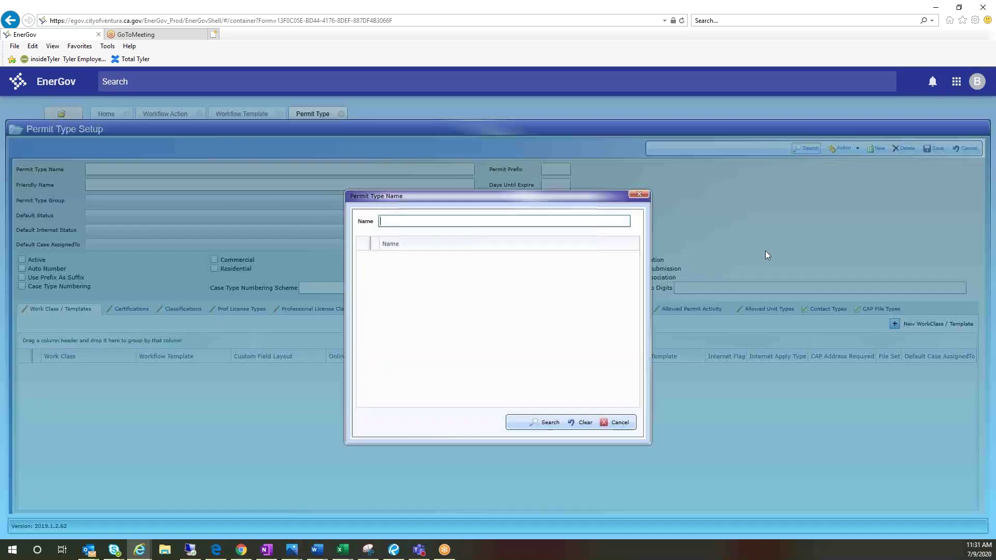
click(549, 424)
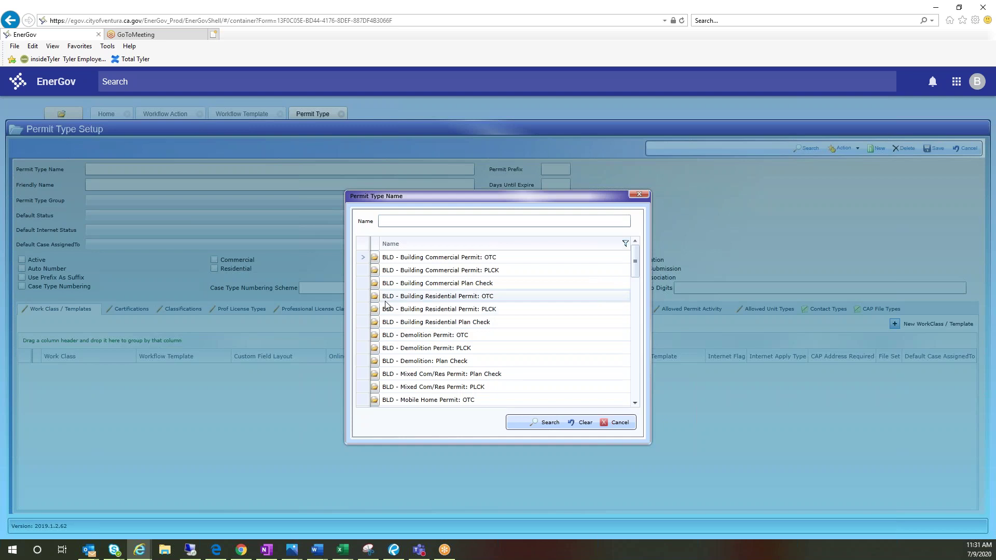
scroll(381, 321, down, 3)
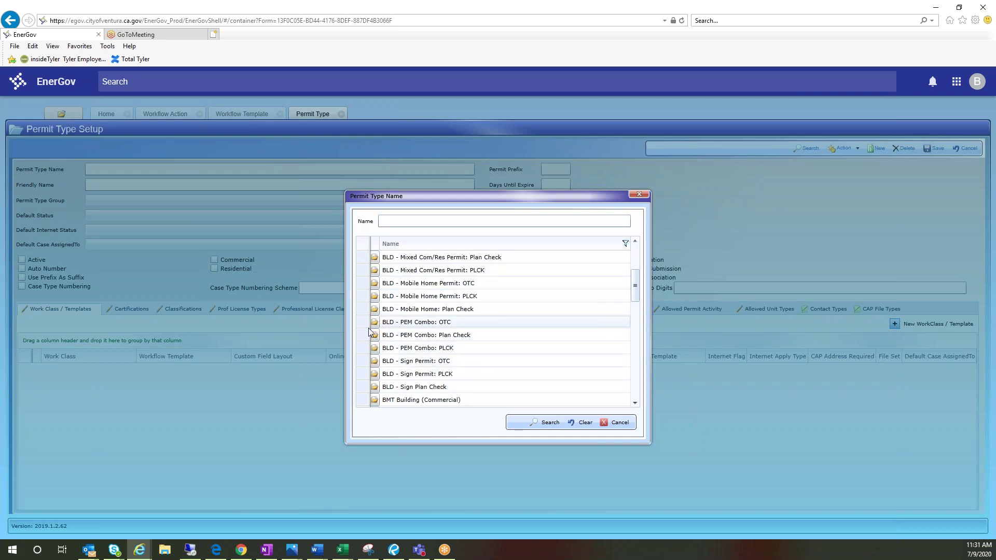
double_click(374, 325)
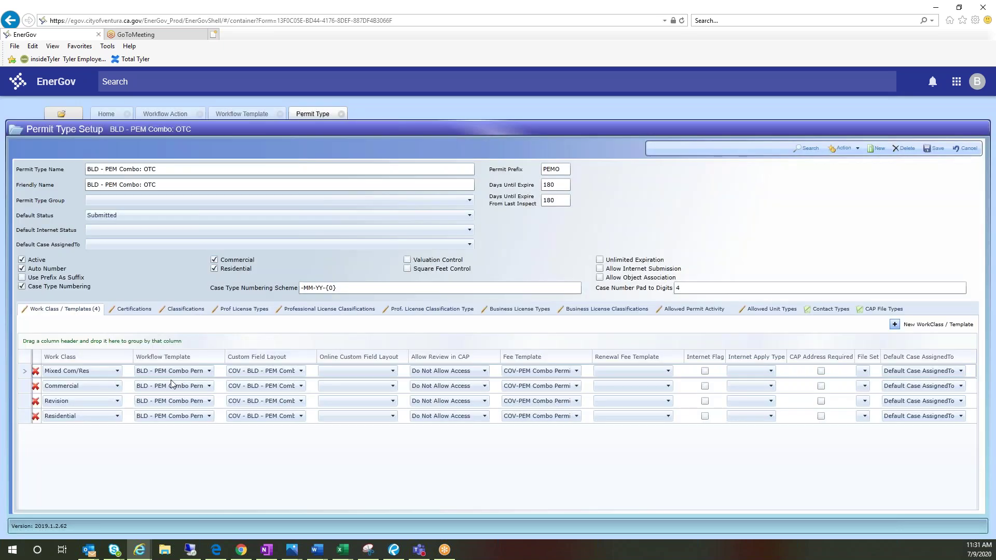
click(185, 375)
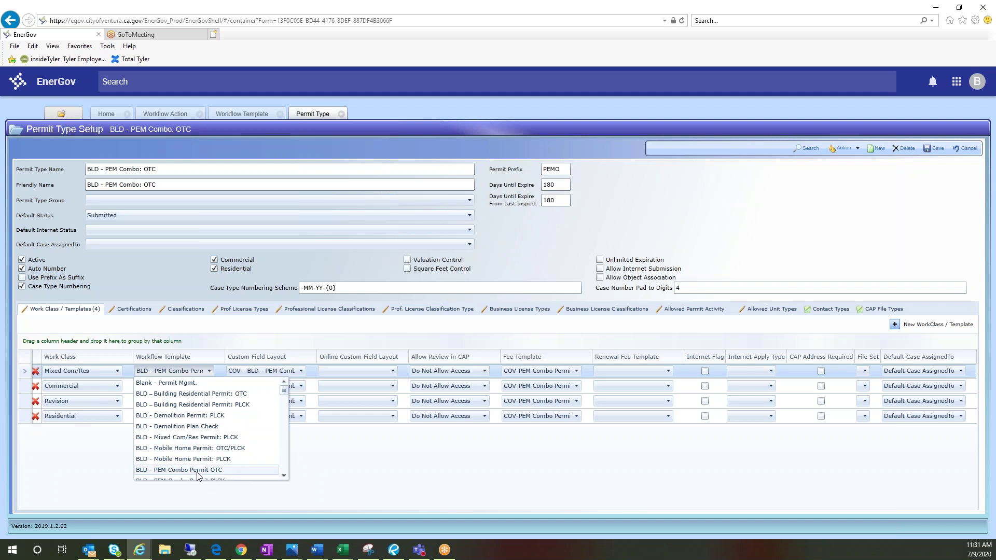
click(100, 466)
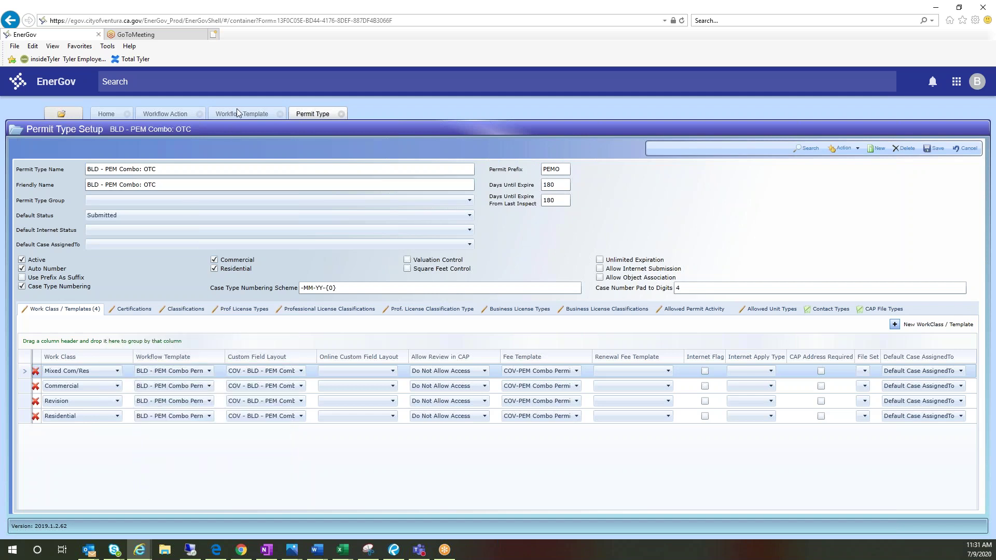
Search the workflow templates for "pem" and open BLD - PEM Combo Permit OTC.
click(236, 110)
click(775, 148)
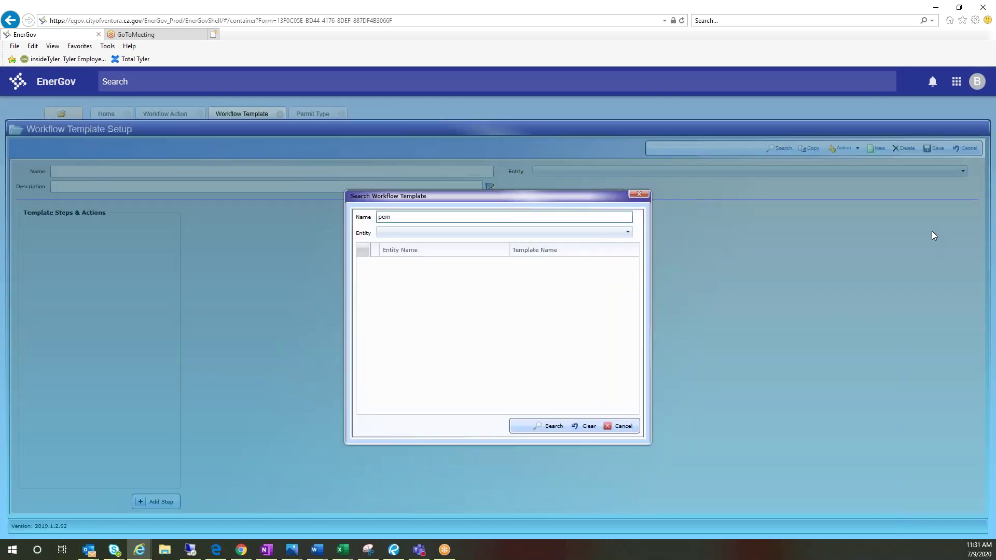
key(Return)
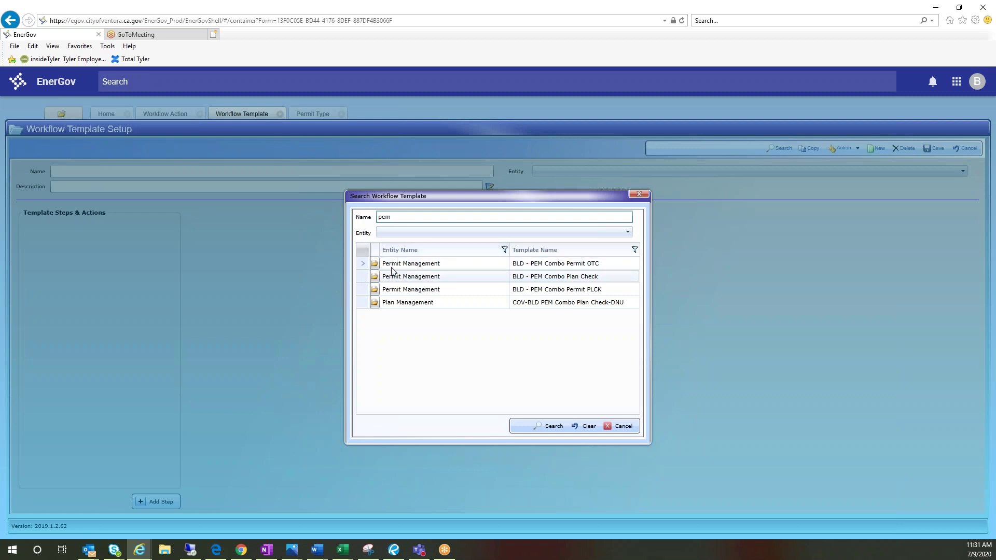
click(373, 264)
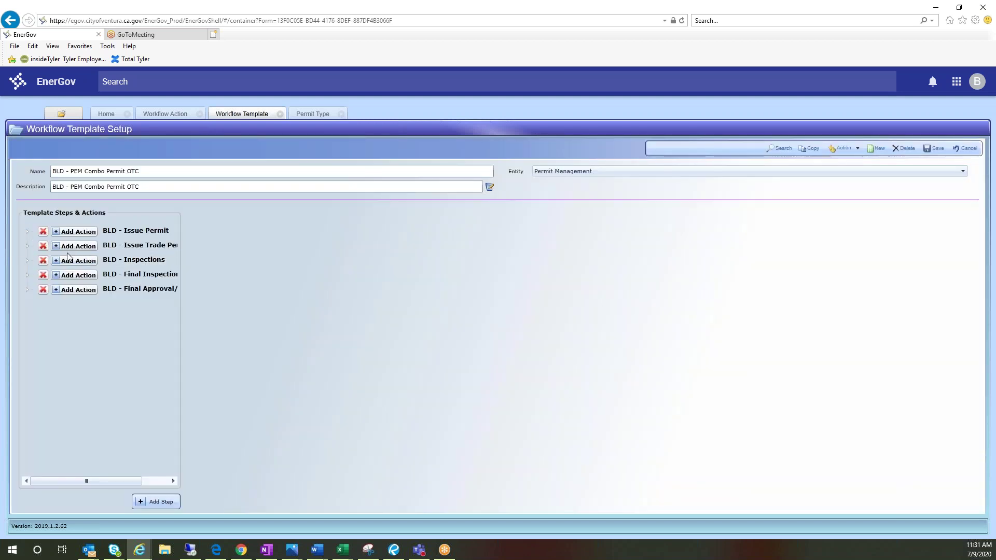
Review the full list of actions under the template's BLD - Inspections step and collapse it.
click(136, 261)
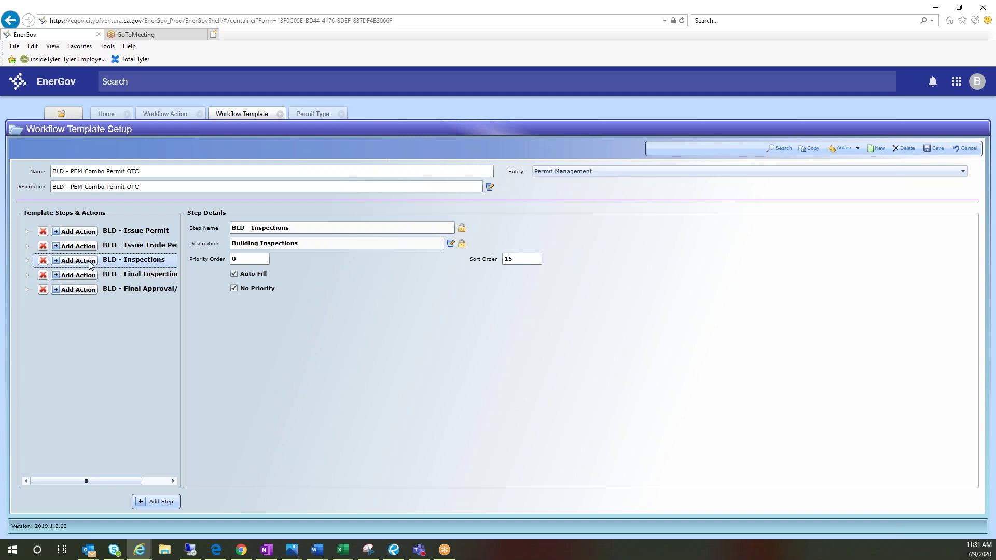
click(28, 262)
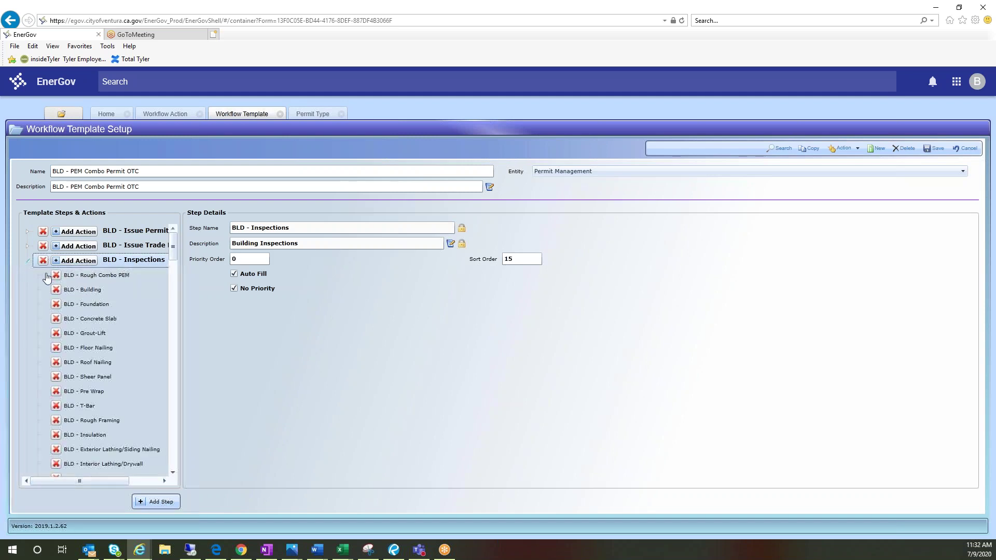
scroll(166, 269, down, 10)
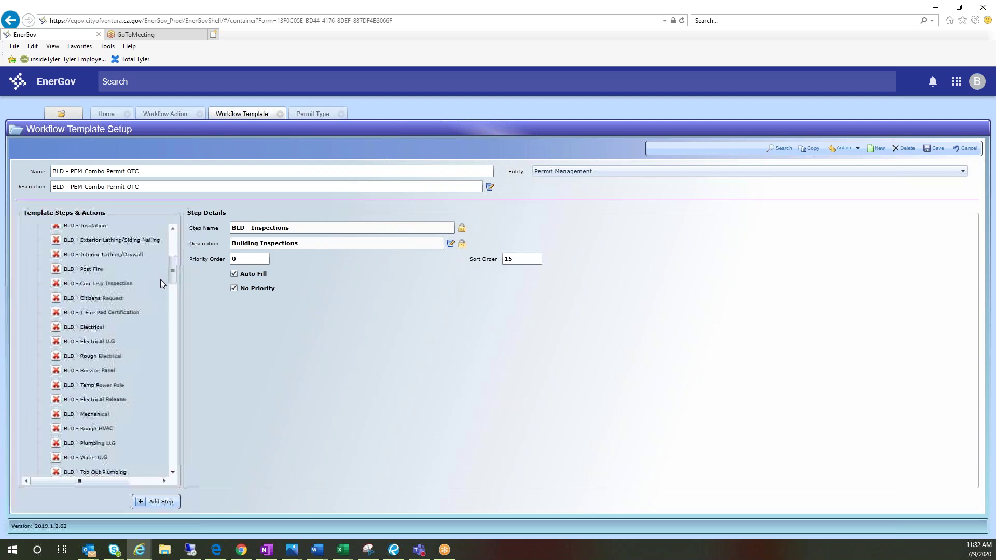
scroll(160, 295, down, 10)
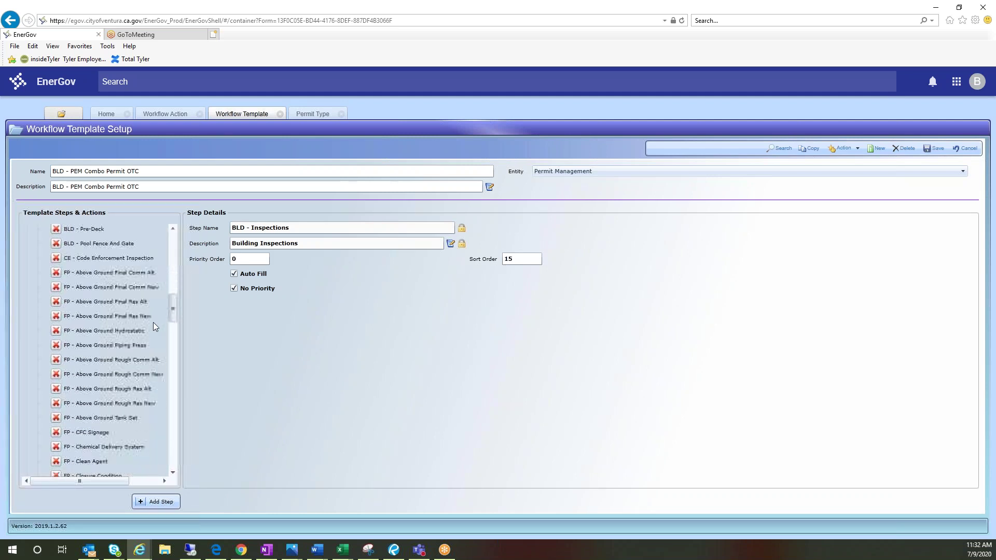
scroll(151, 331, down, 10)
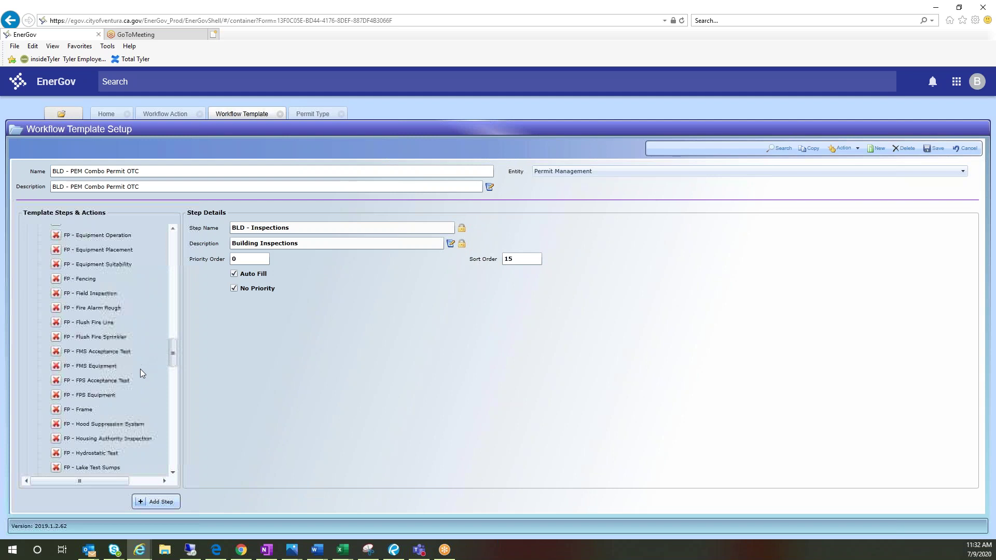
scroll(126, 401, down, 10)
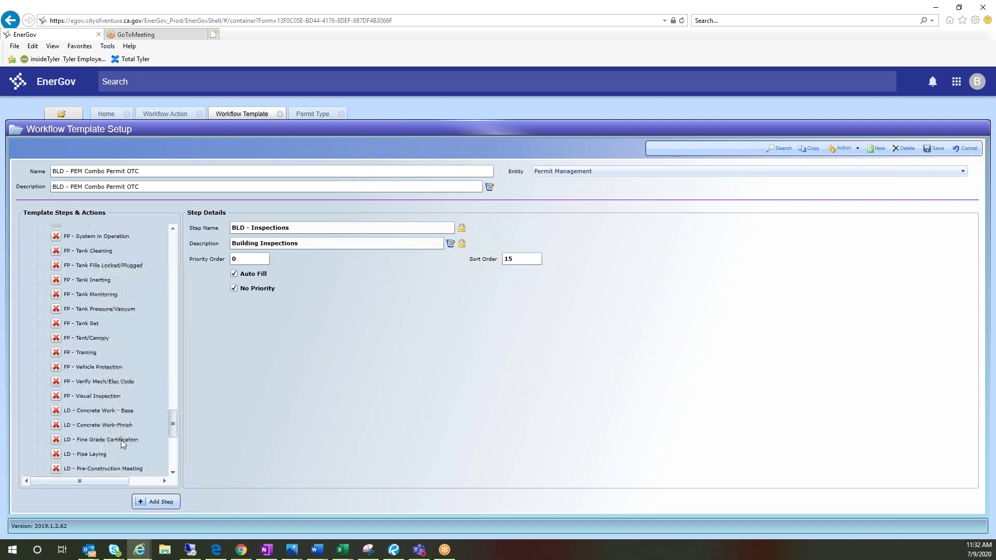
scroll(116, 461, down, 6)
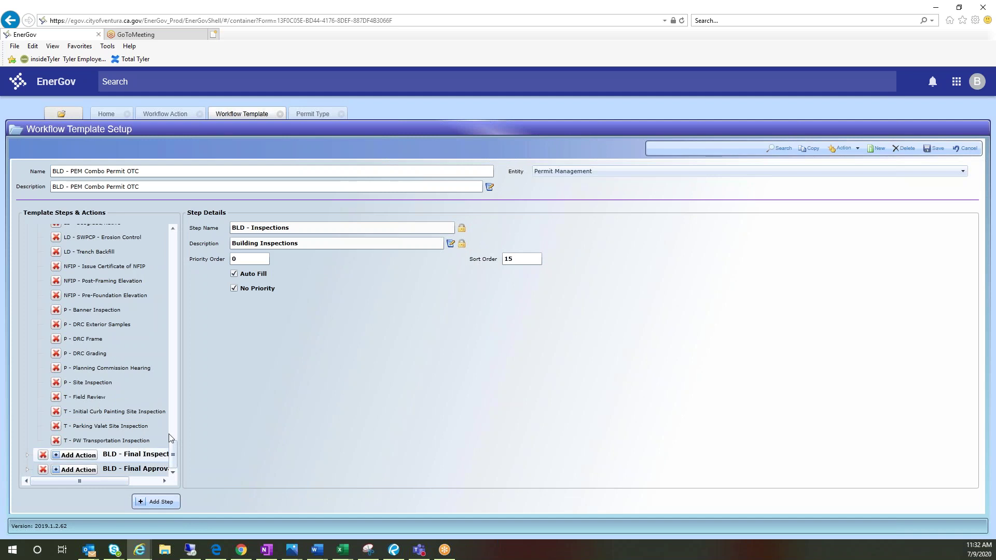
drag(173, 455, 179, 226)
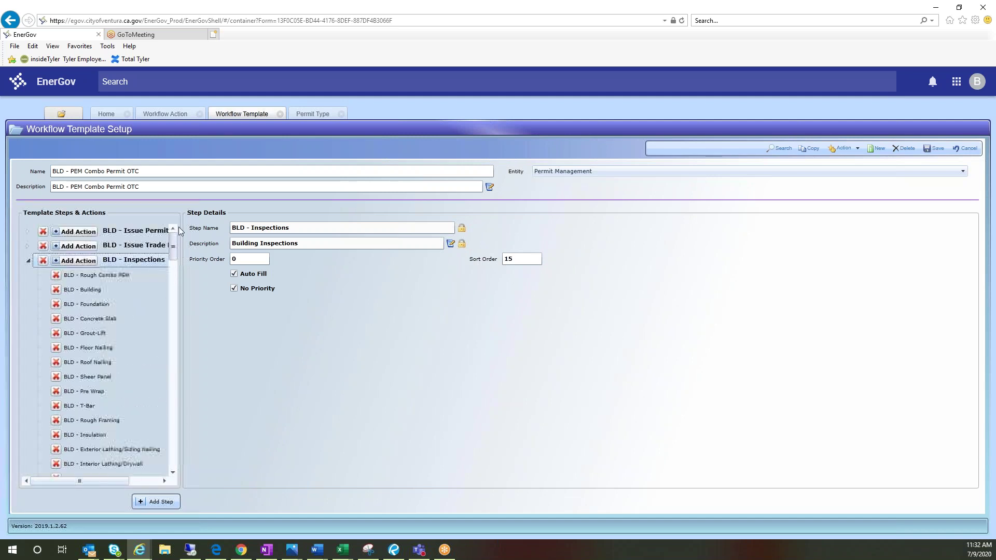
click(27, 261)
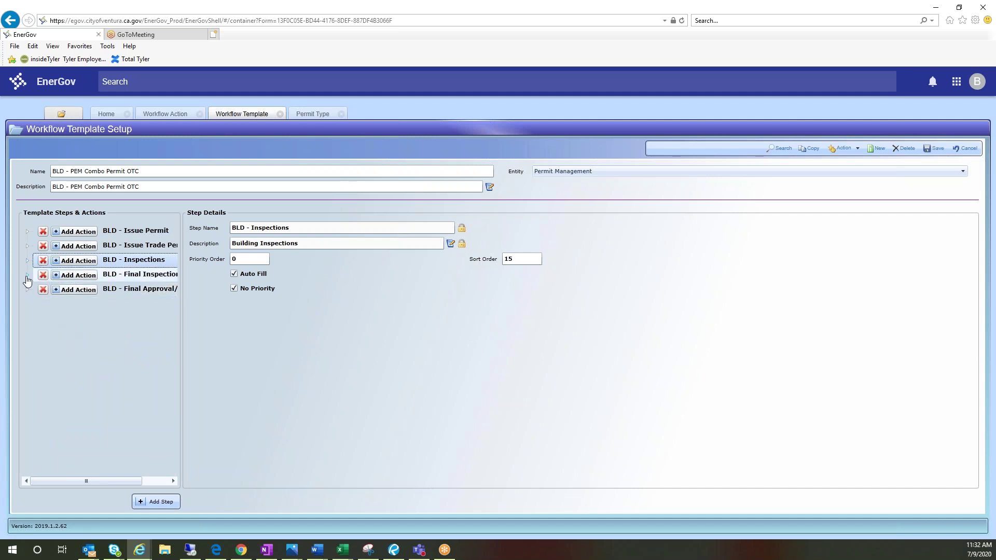
Examine the actions under the BLD - Final Inspections step, including the details of the existing BLD - Final Water Heater action.
click(27, 276)
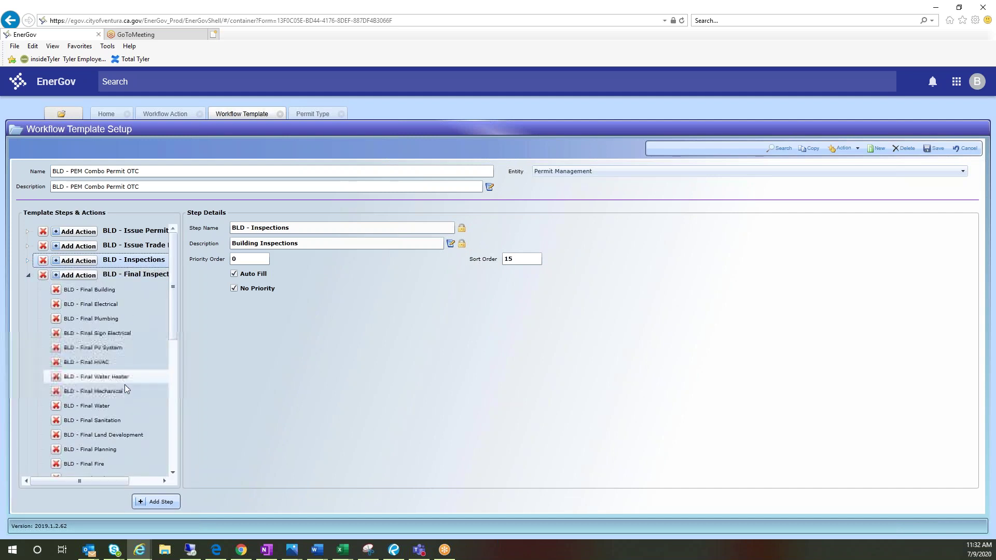
click(119, 375)
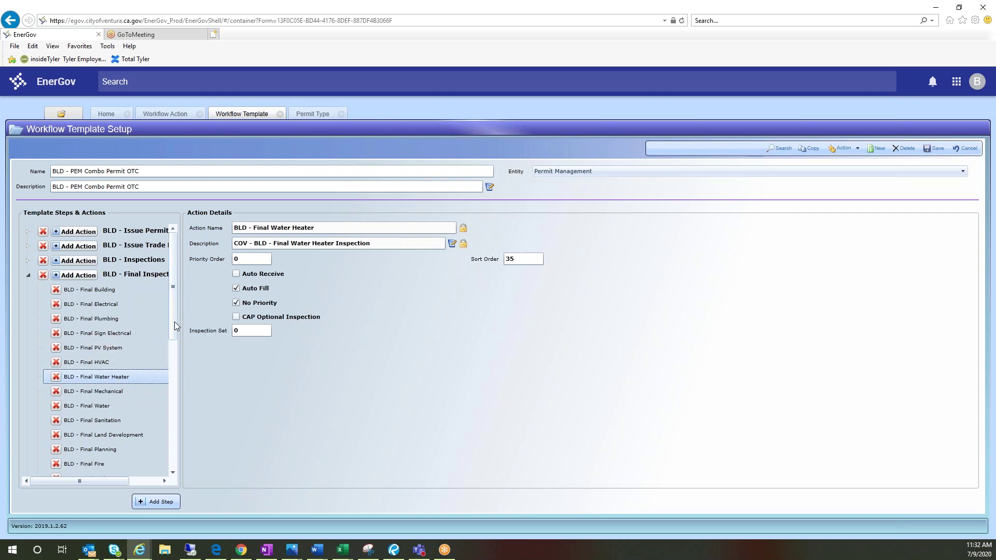
scroll(174, 322, down, 2)
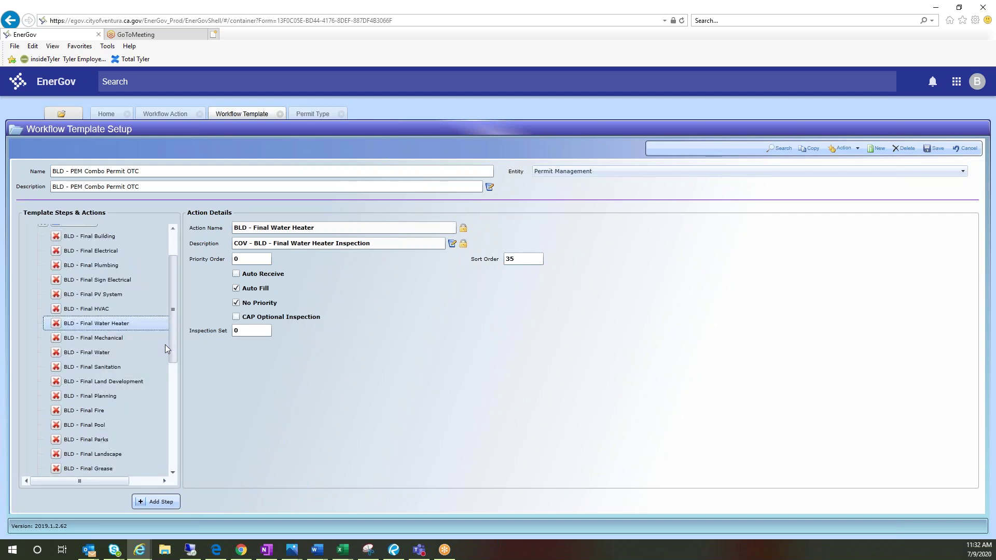
scroll(164, 349, down, 2)
scroll(163, 372, down, 8)
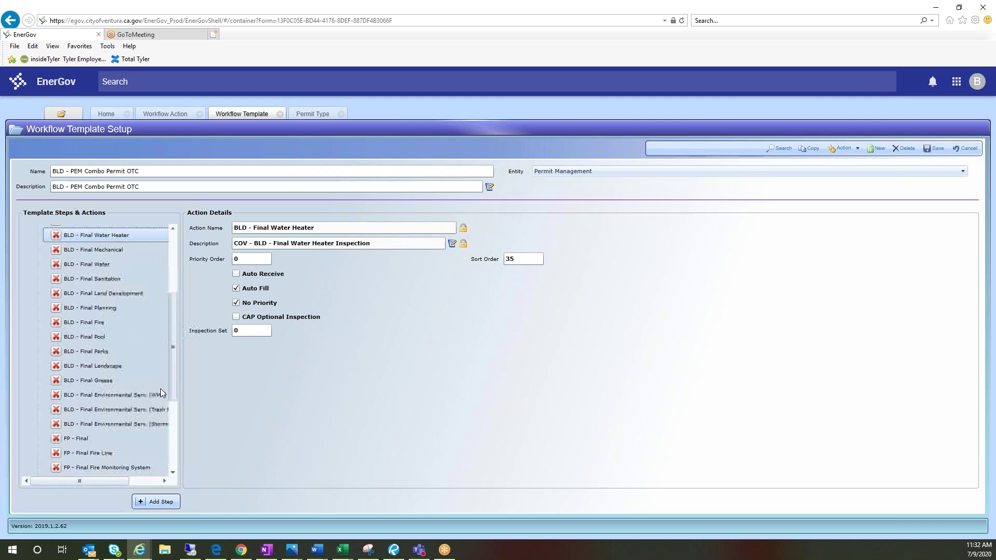
drag(171, 409, 169, 293)
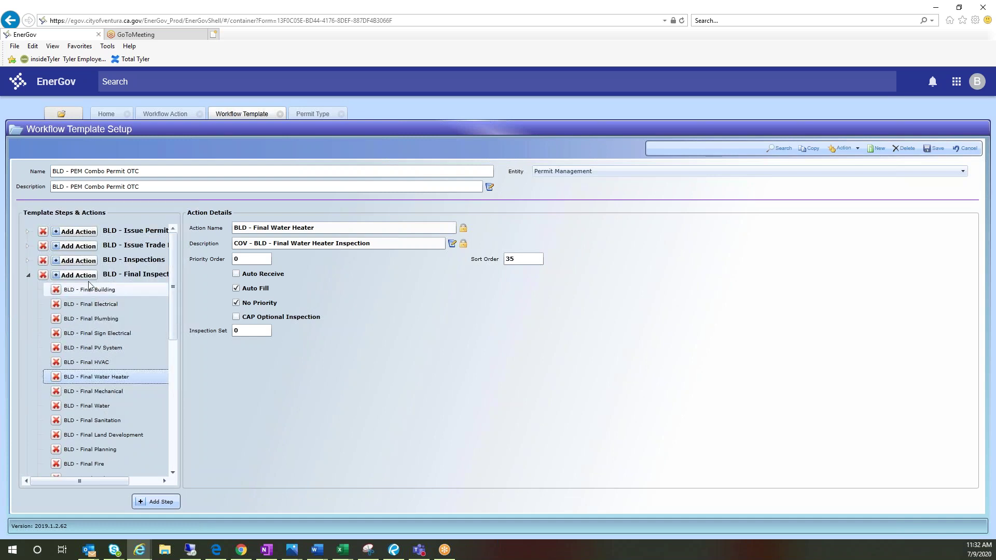
Search for "final water" and add the action described as "Inspection: BLD - Final Water Heater" to the BLD - Final Inspections step.
click(74, 275)
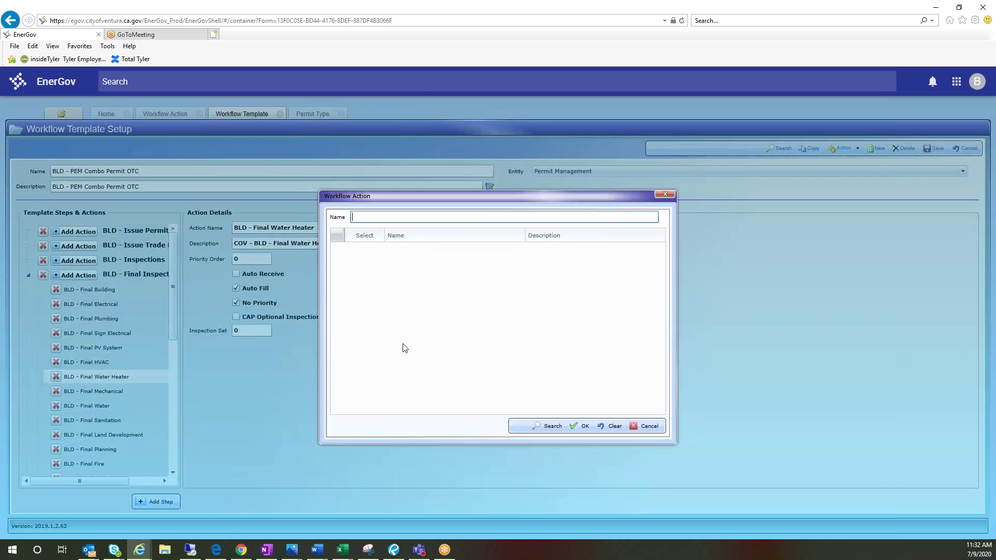
key(Return)
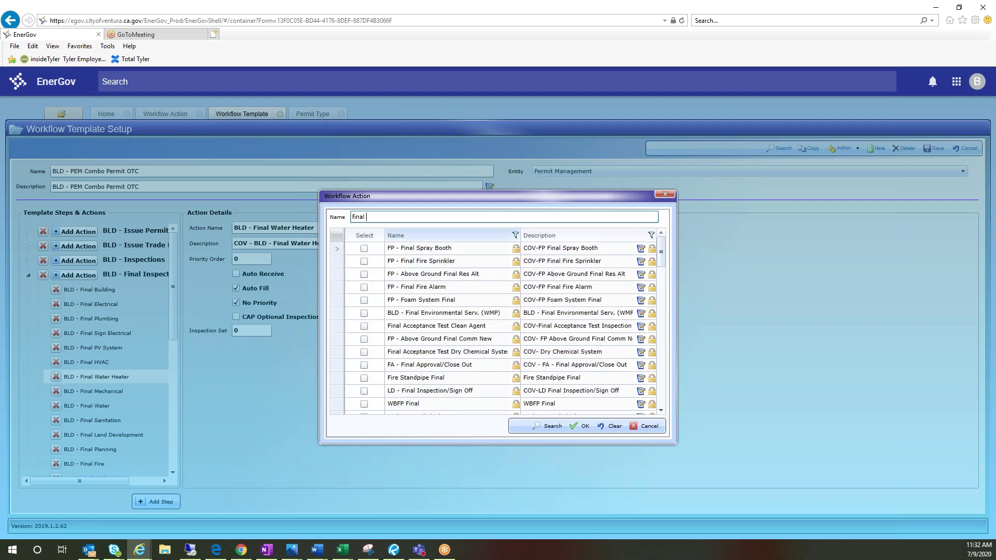
key(Return)
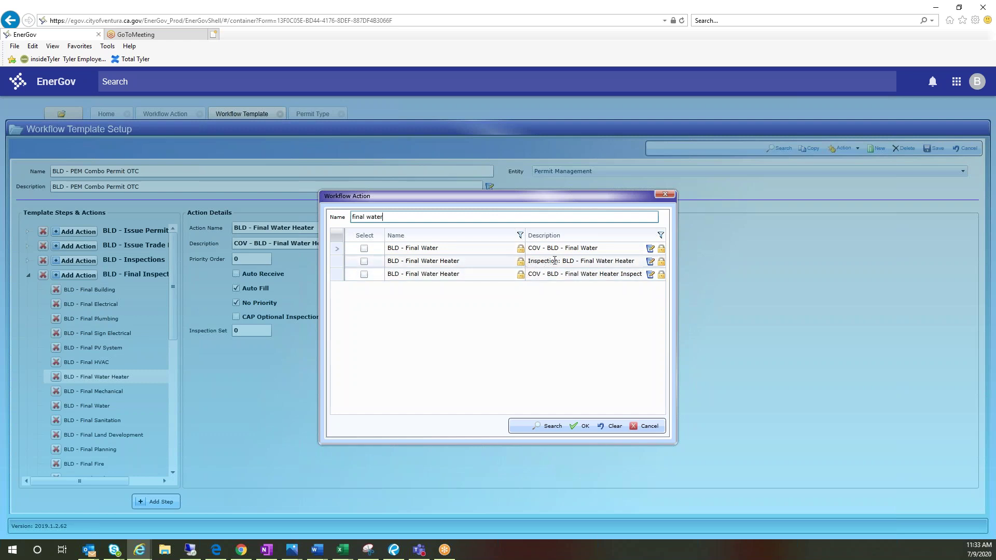
click(364, 261)
click(581, 425)
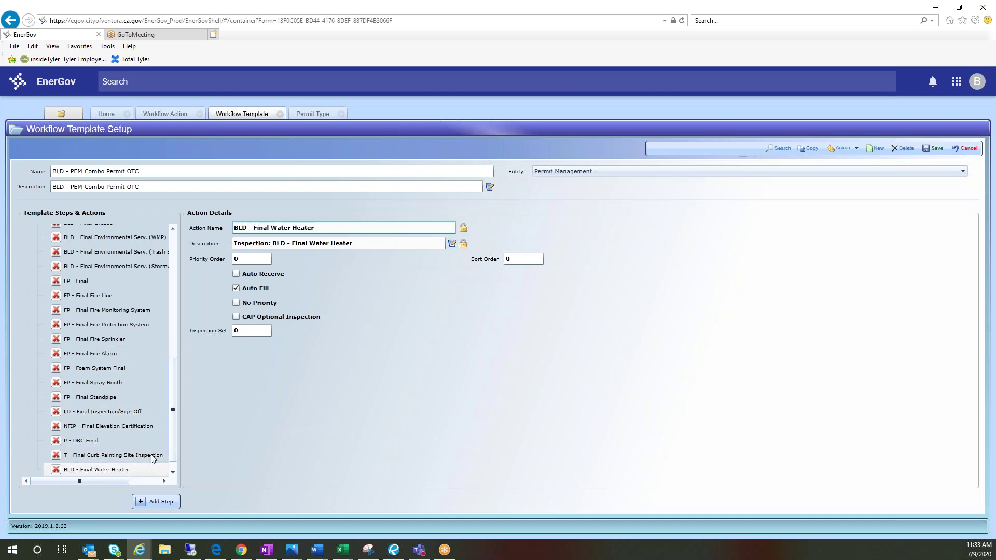
Compare the priority and sort order settings of the new BLD - Final Water Heater action with those of BLD - Final Building and NFIP - Final Elevation Certification.
drag(170, 452, 187, 314)
click(111, 294)
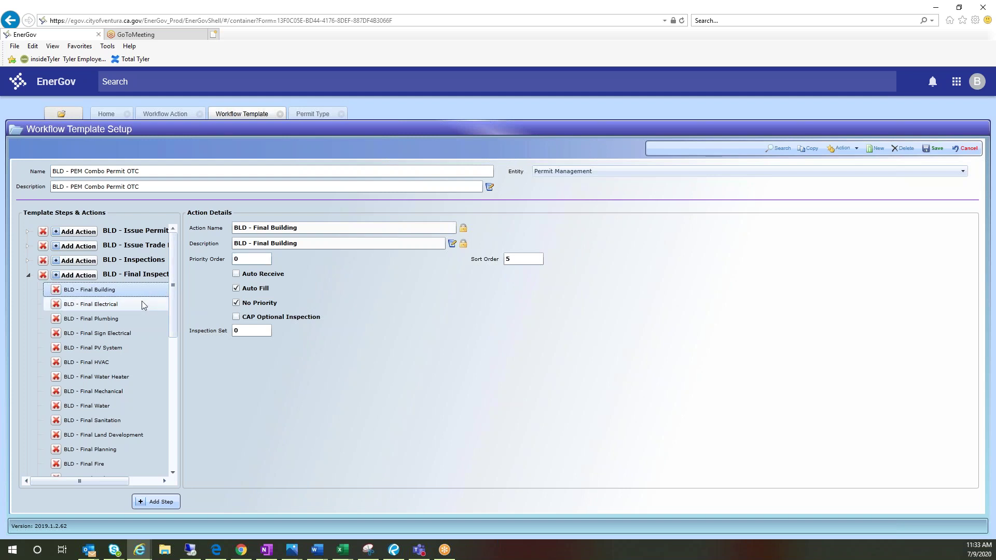
scroll(150, 455, down, 10)
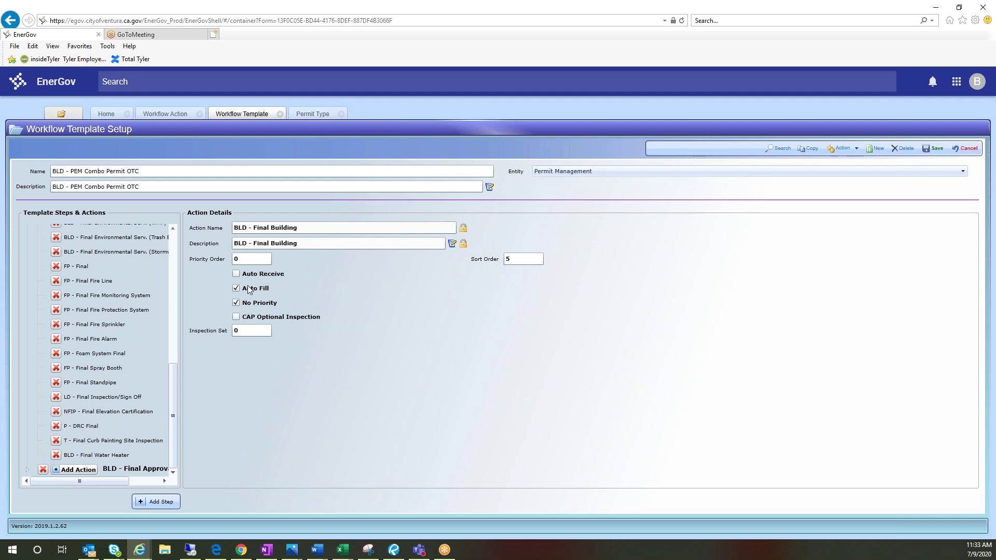
click(106, 454)
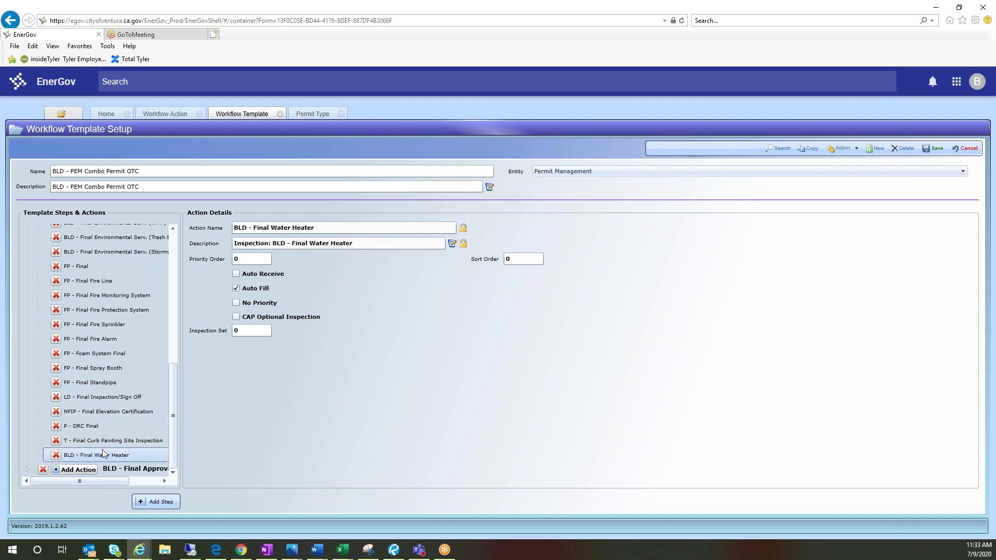
click(106, 425)
click(109, 411)
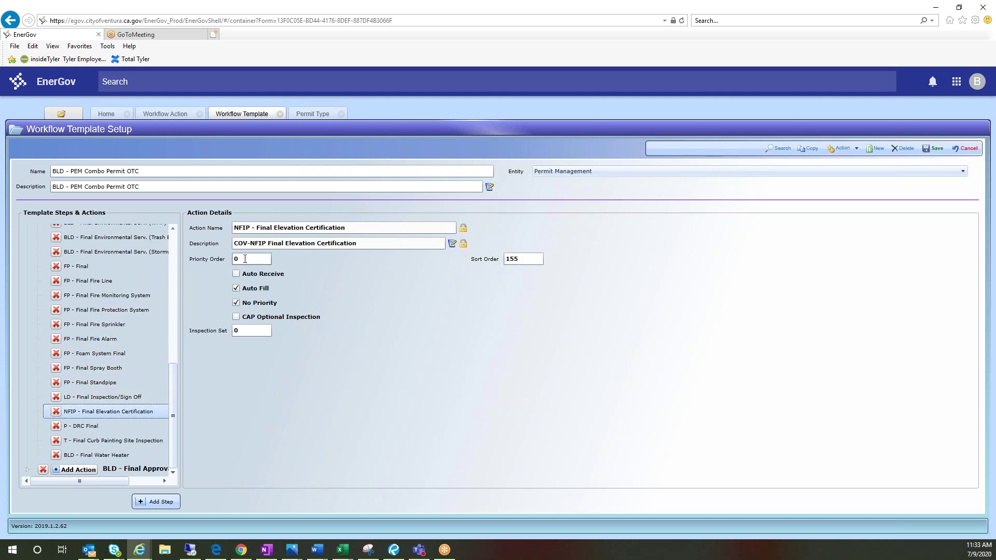
click(97, 458)
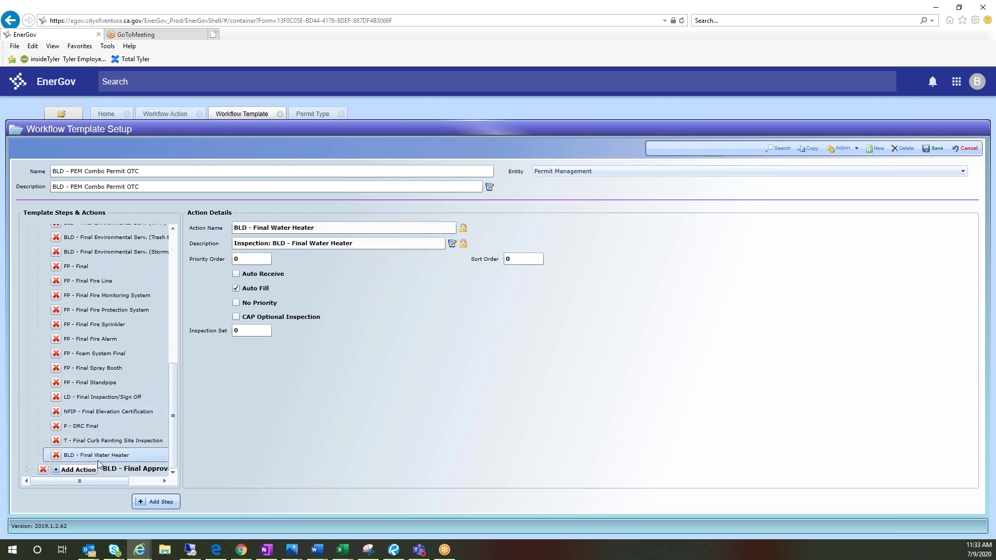
Try a Priority Order of 1 on the FP - Final Fire Protection System action and restore it to 0.
click(119, 313)
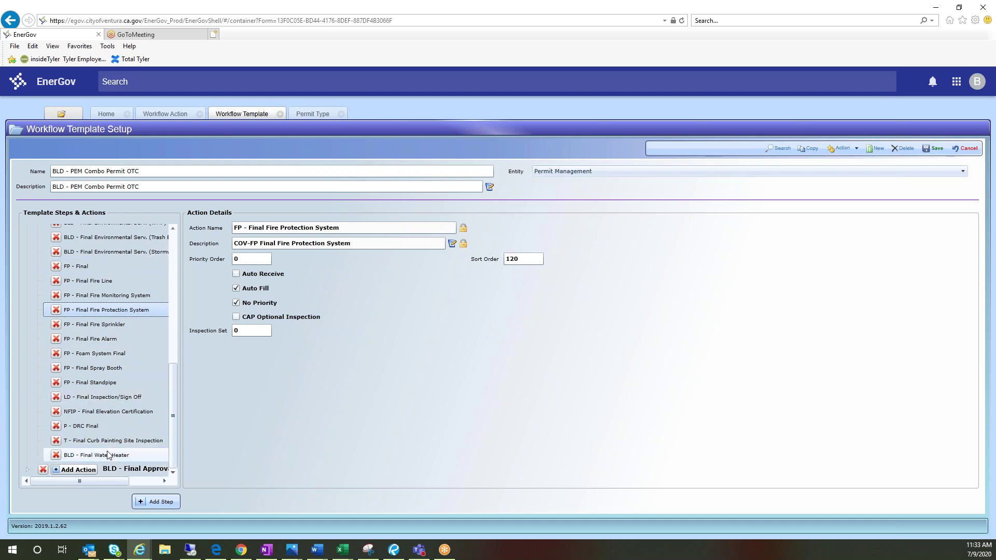
click(237, 259)
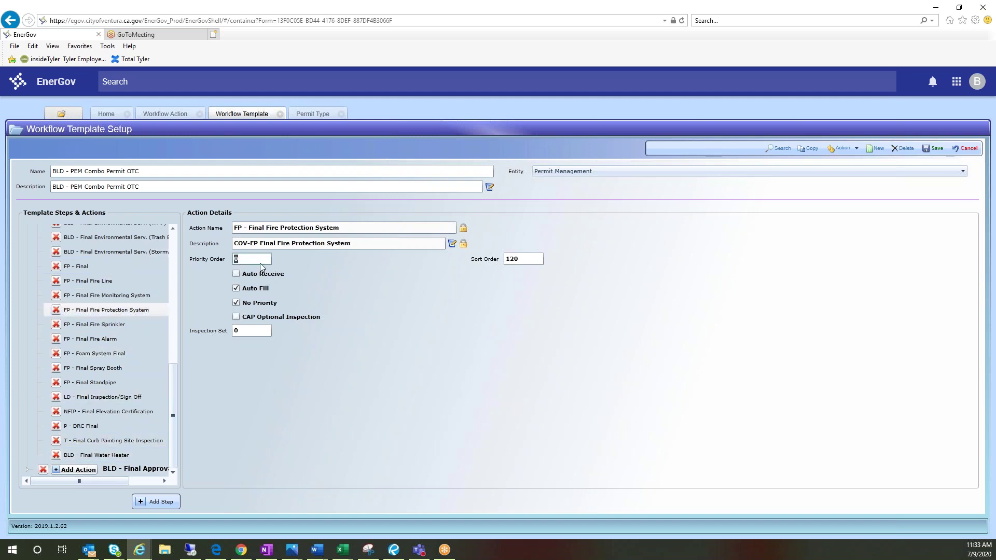
text(1)
key(BackSpace)
text(0)
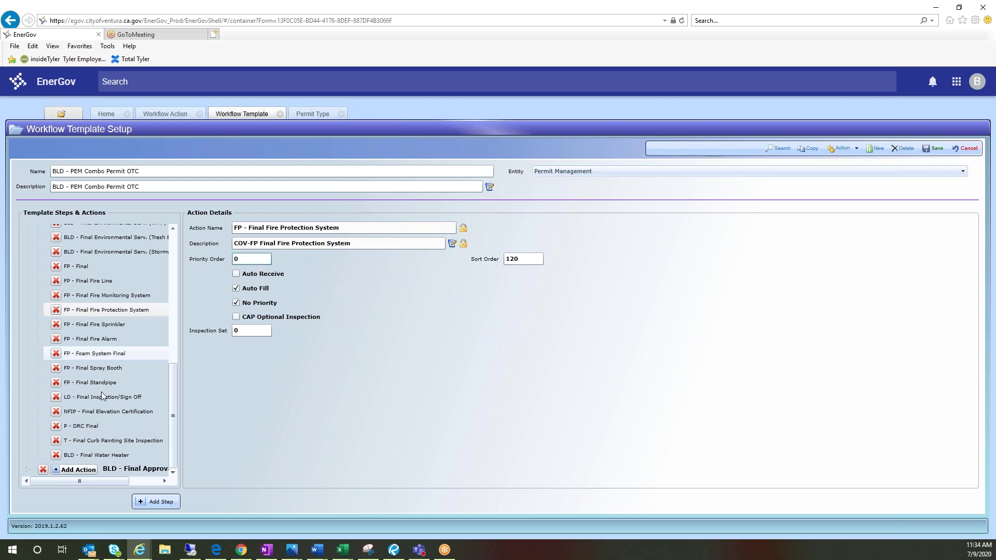
Set the Priority Order to 1 and the Sort Order to 5 for the newly added BLD - Final Water Heater action.
click(99, 447)
click(100, 455)
click(248, 262)
text(1)
click(513, 258)
text(5)
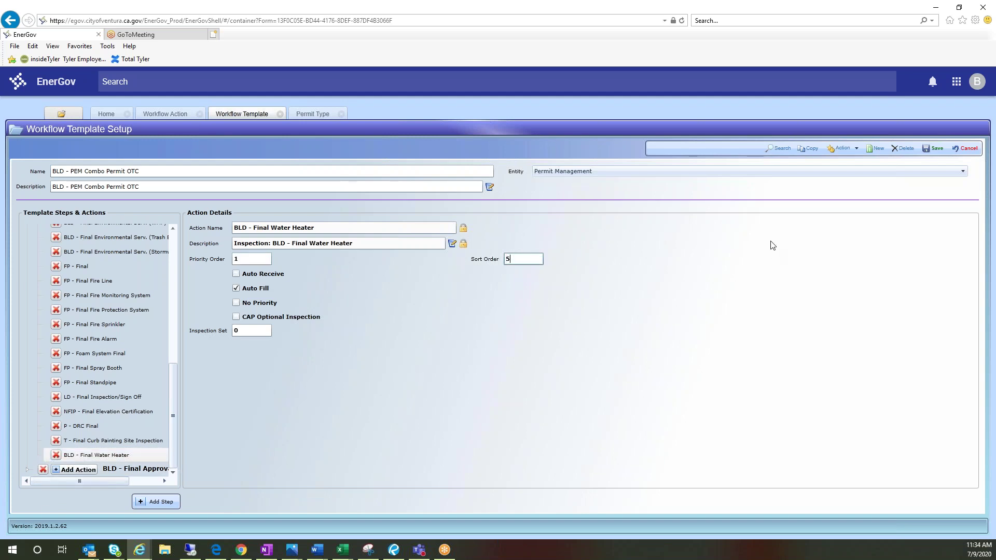
Enable Auto Receive and No Priority for the new BLD - Final Water Heater action and save the workflow template.
click(235, 274)
click(236, 302)
click(933, 150)
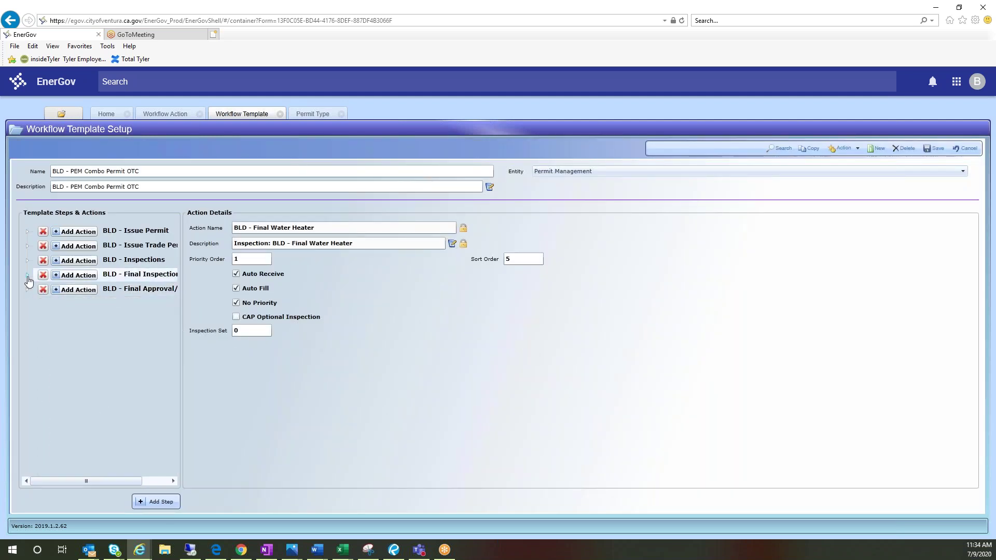
Delete the last-listed BLD - Final Water Heater action from the BLD - Final Inspections step and save the workflow template.
click(28, 274)
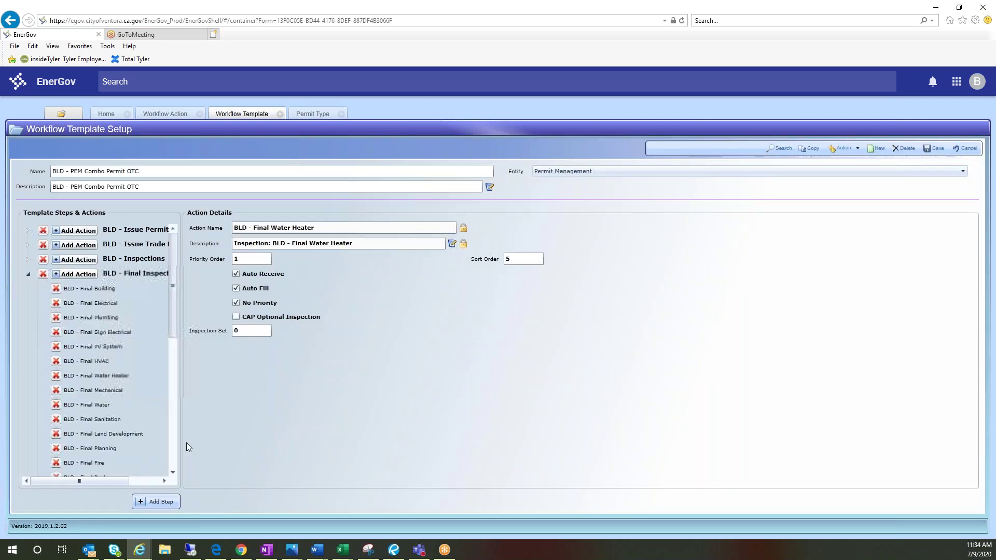
click(174, 442)
click(95, 456)
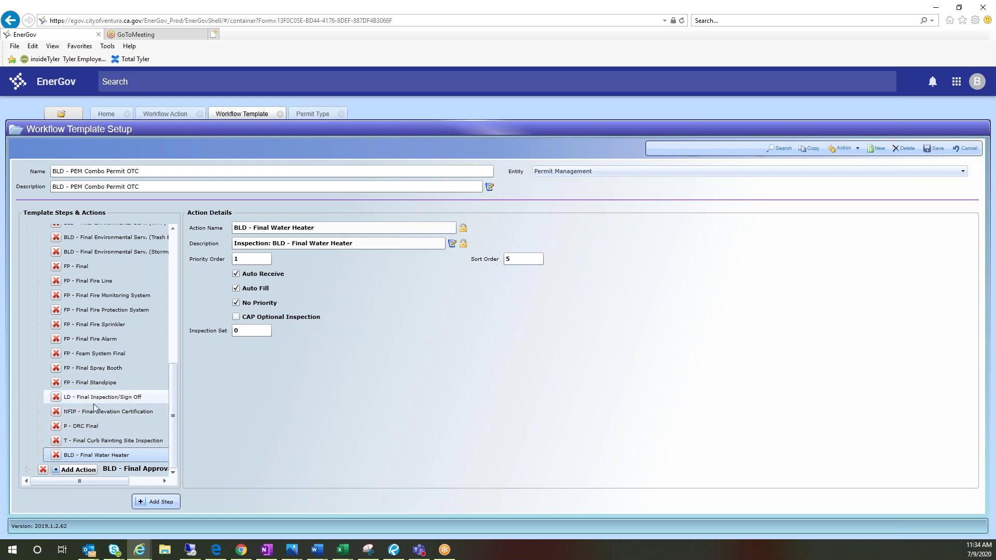
click(88, 281)
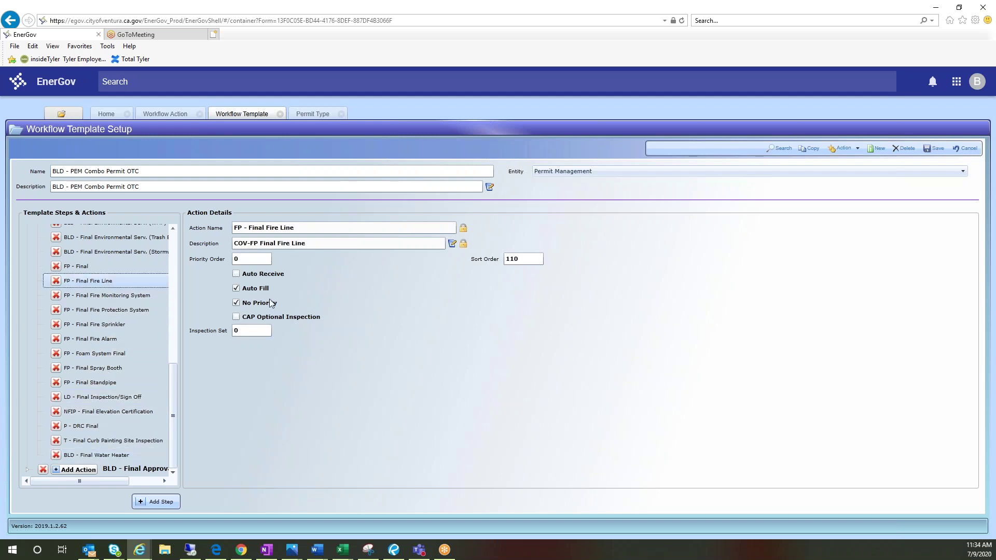
click(117, 295)
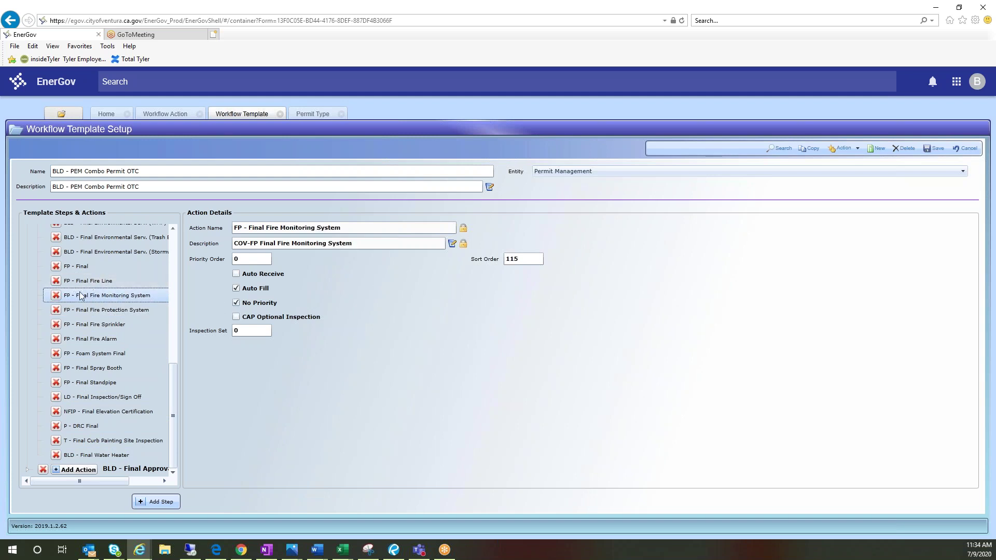
click(57, 455)
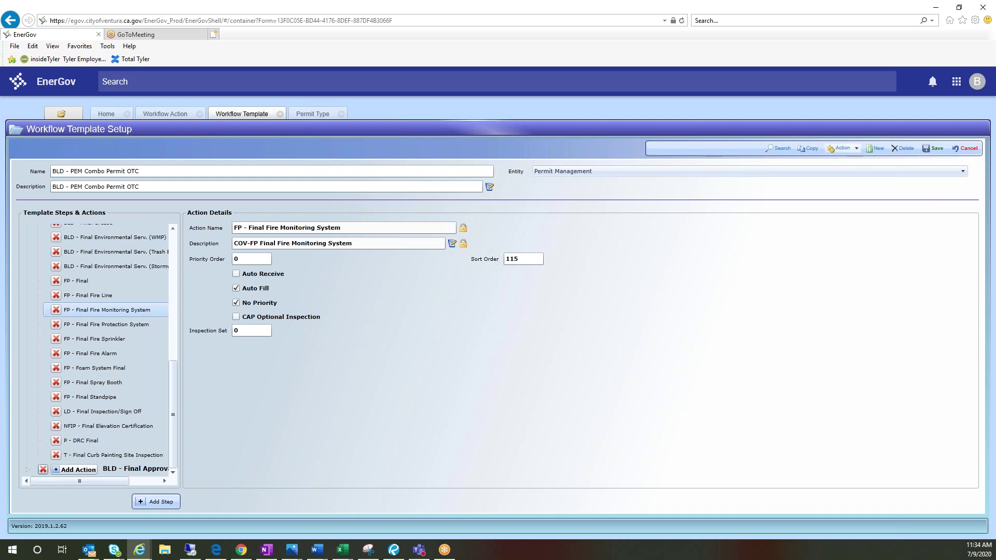
click(937, 149)
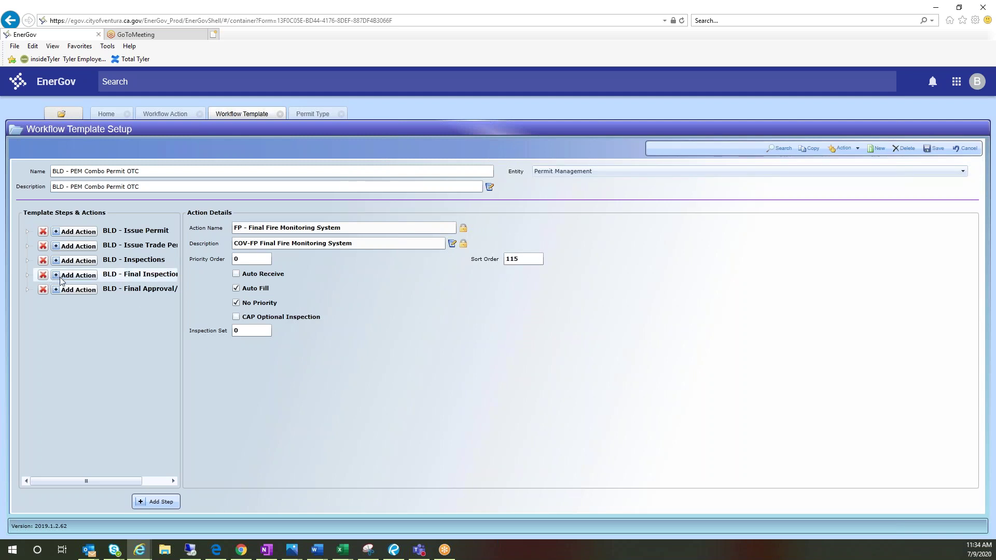
Open the step details of BLD - Final Inspections to check its priority and sort order settings.
click(247, 261)
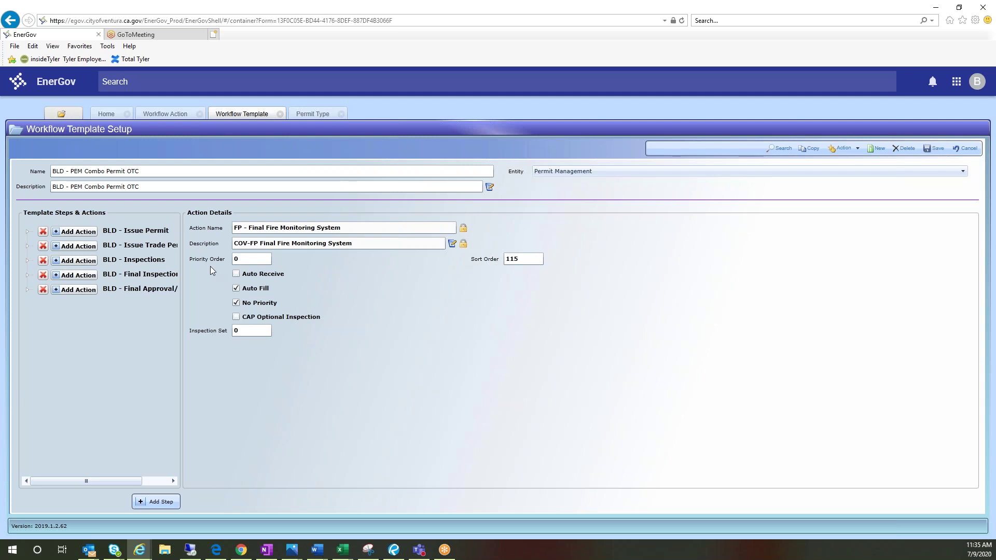
click(153, 275)
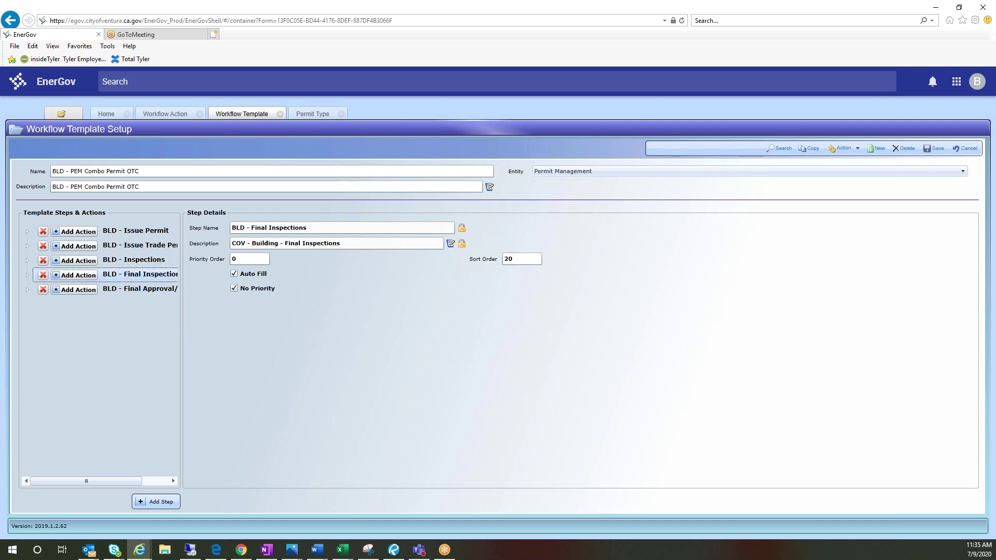